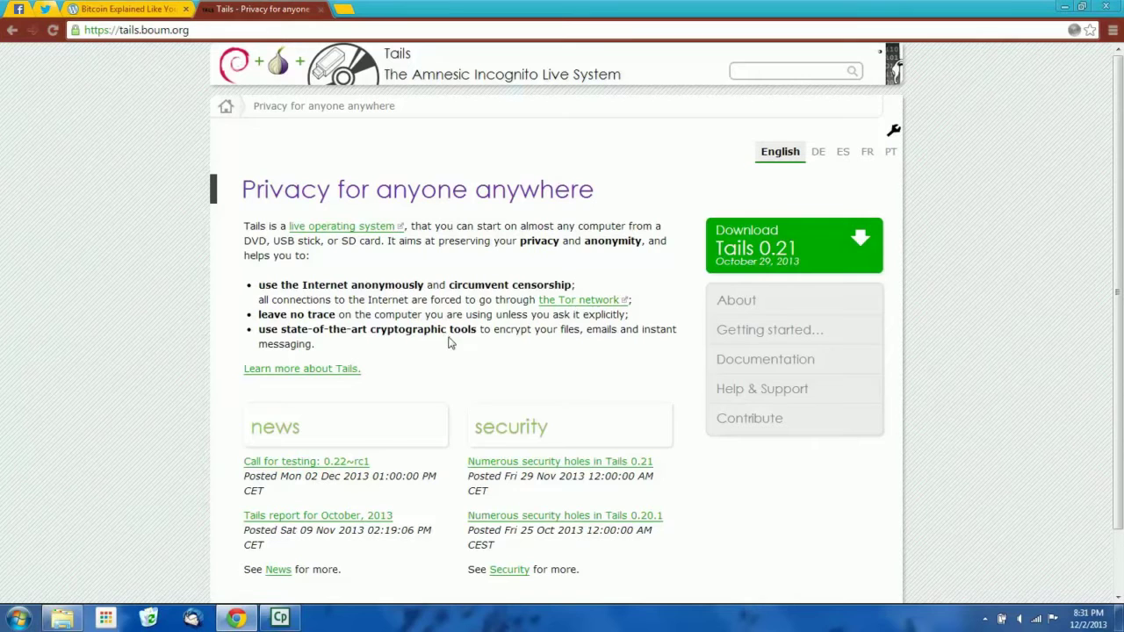
Step: Open the Tails download page and start downloading the Tails 0.21 ISO image
click(786, 250)
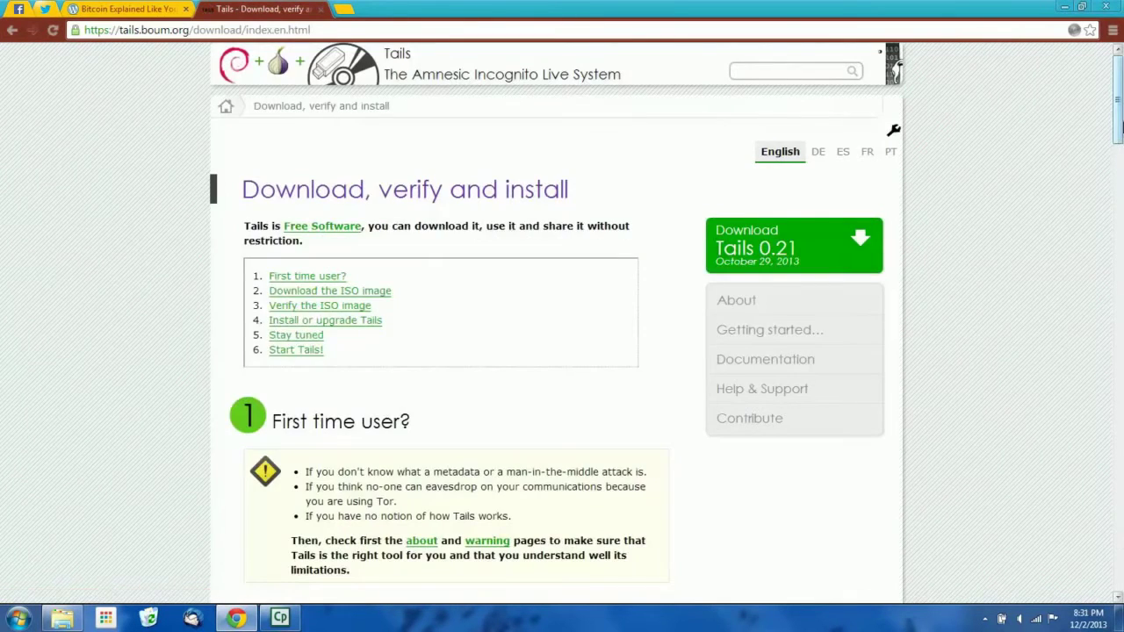
drag(1122, 149, 1121, 211)
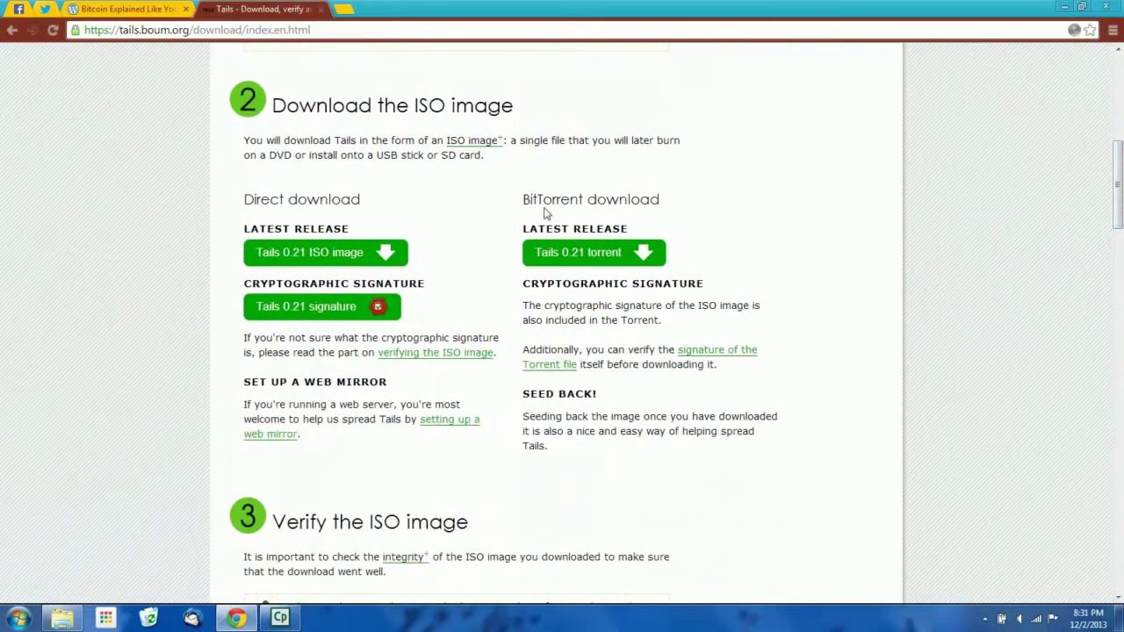
click(383, 256)
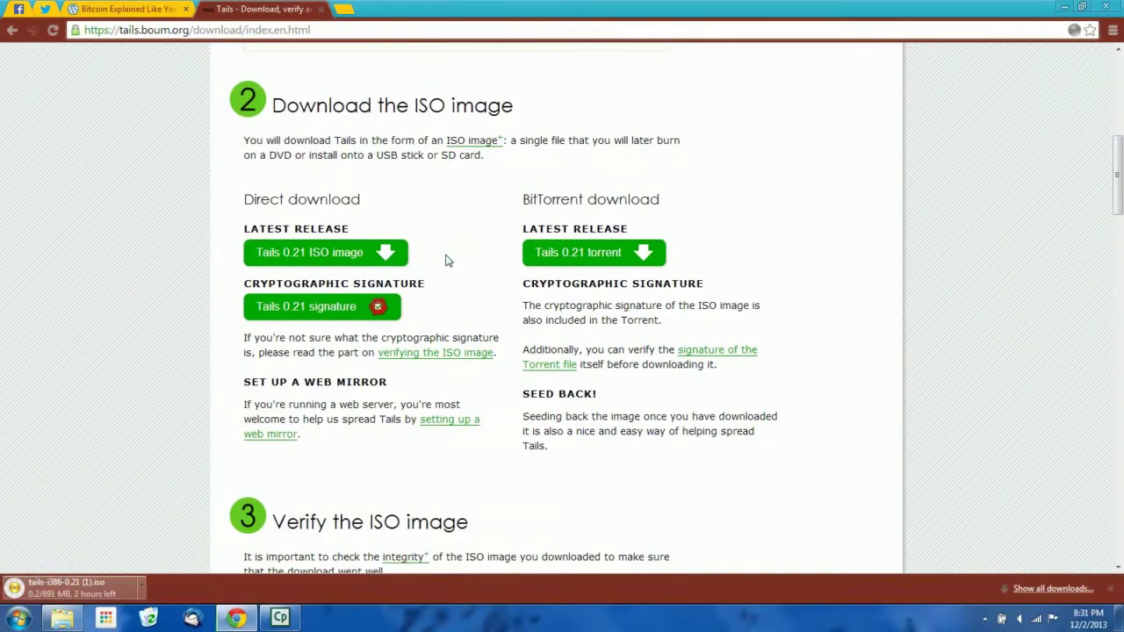
Step: Cancel the tails-i386-0.21 ISO download from the download shelf
drag(1120, 175, 1120, 193)
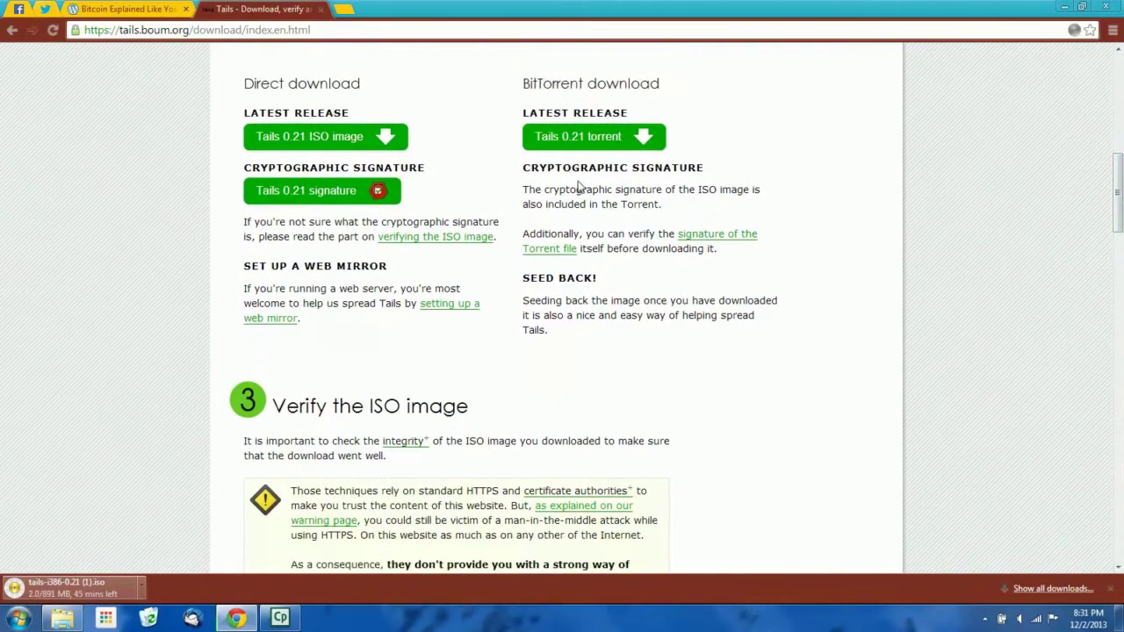
drag(1121, 180, 1120, 224)
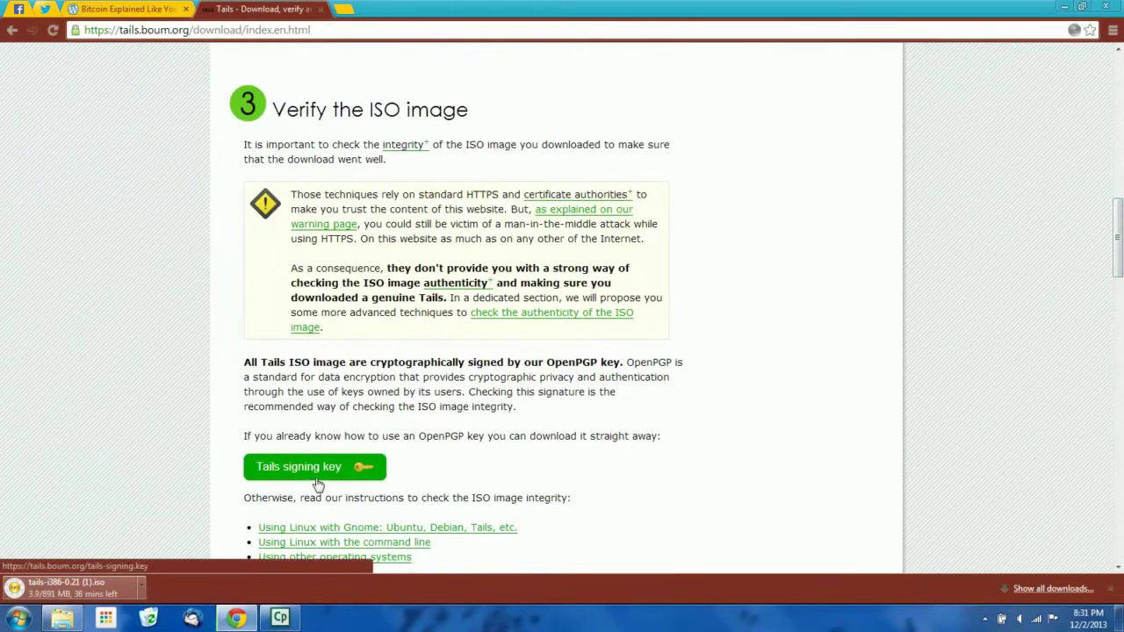
drag(1120, 235, 1118, 195)
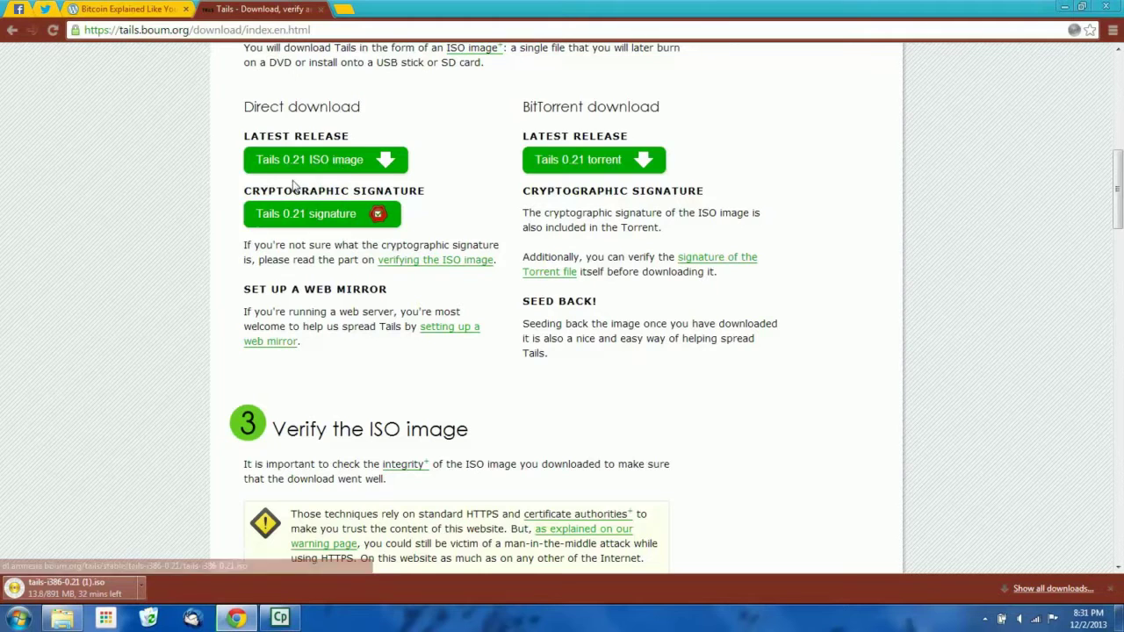
mouse_move(245, 190)
mouse_down()
mouse_move(433, 188)
mouse_move(244, 191)
mouse_up()
click(437, 194)
click(244, 191)
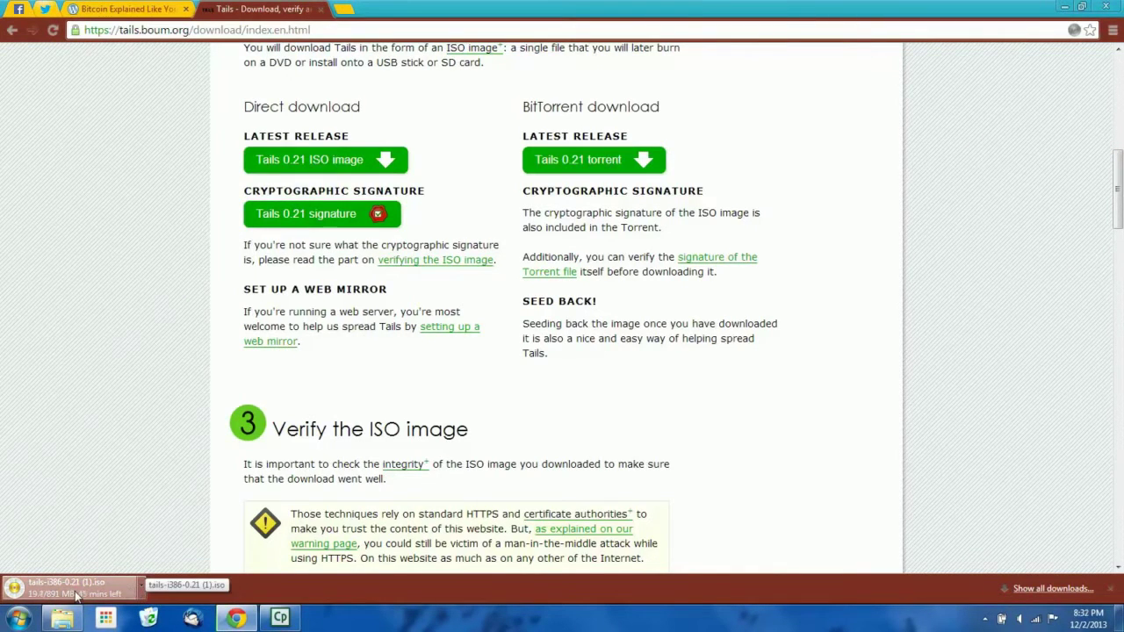
click(138, 589)
click(165, 571)
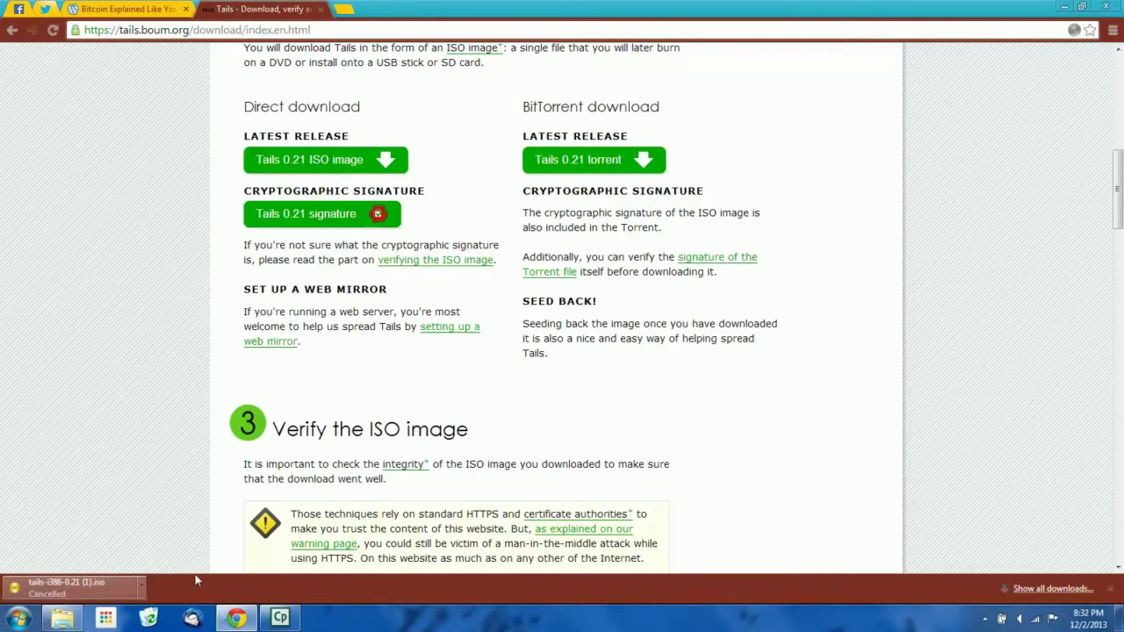
Step: Search Google for 'unetbootin' in a new tab and open the UNetbootin homepage on sourceforge.net
click(61, 618)
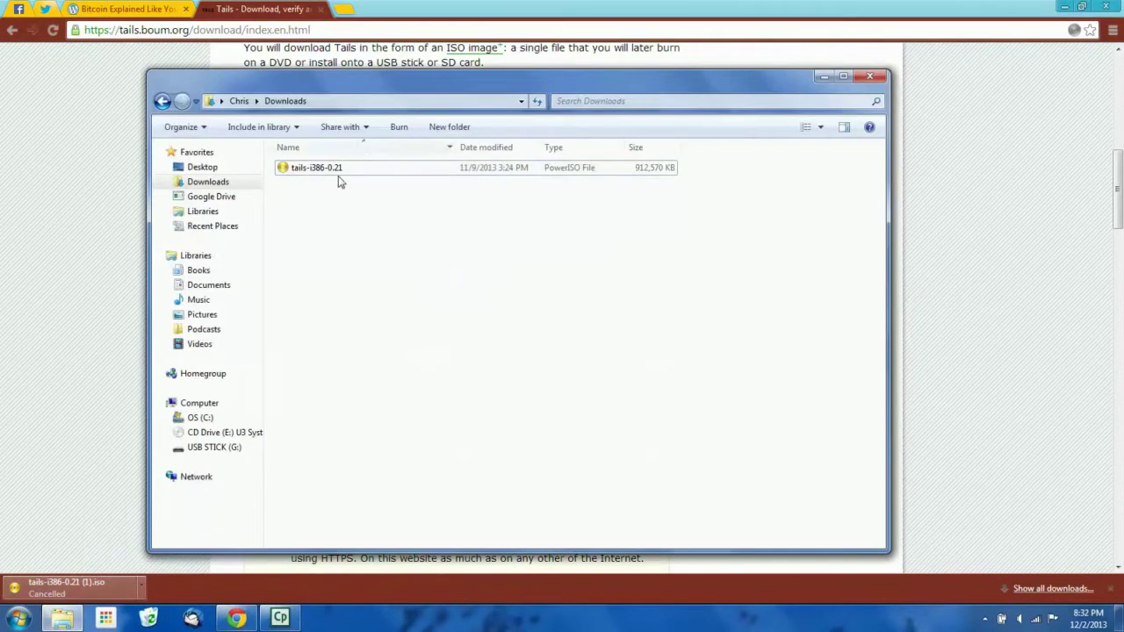
click(98, 145)
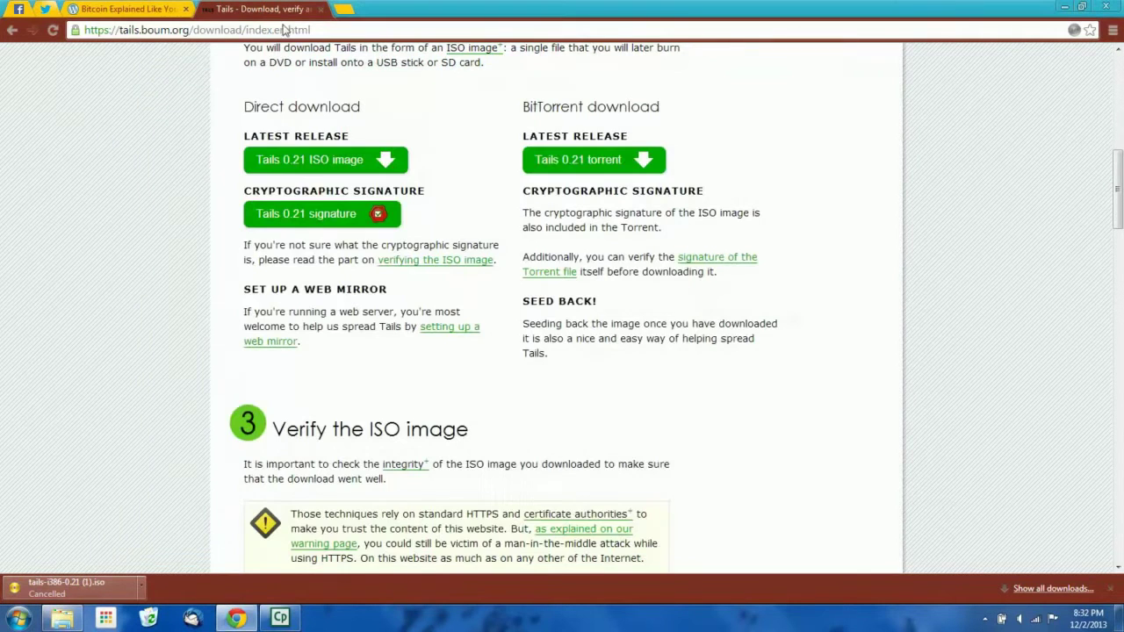
click(342, 9)
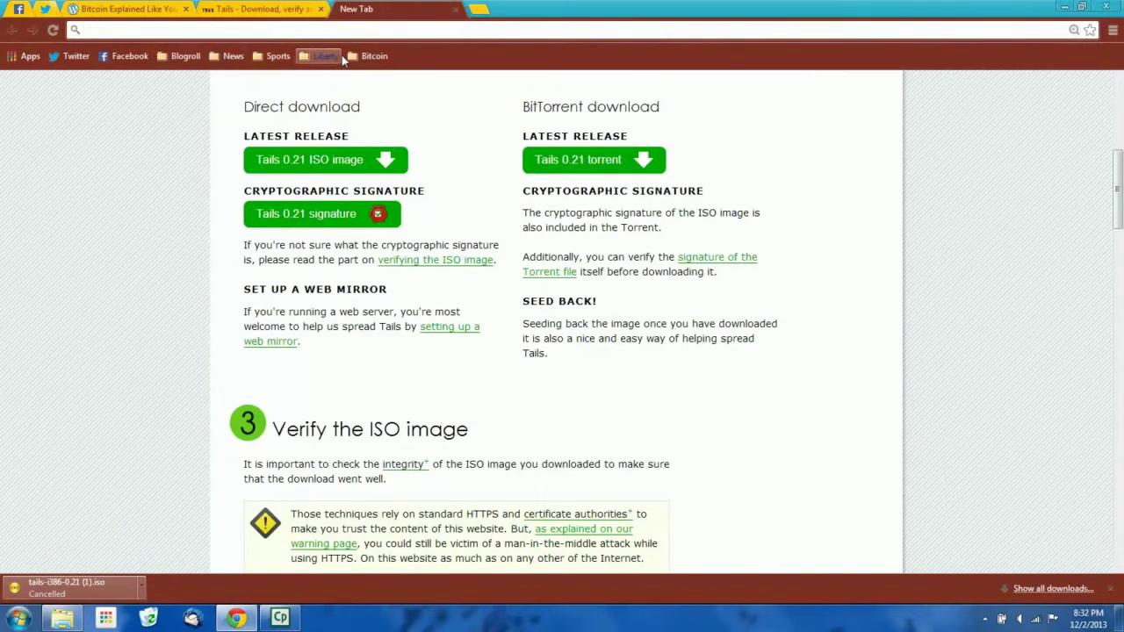
text(unetbootin)
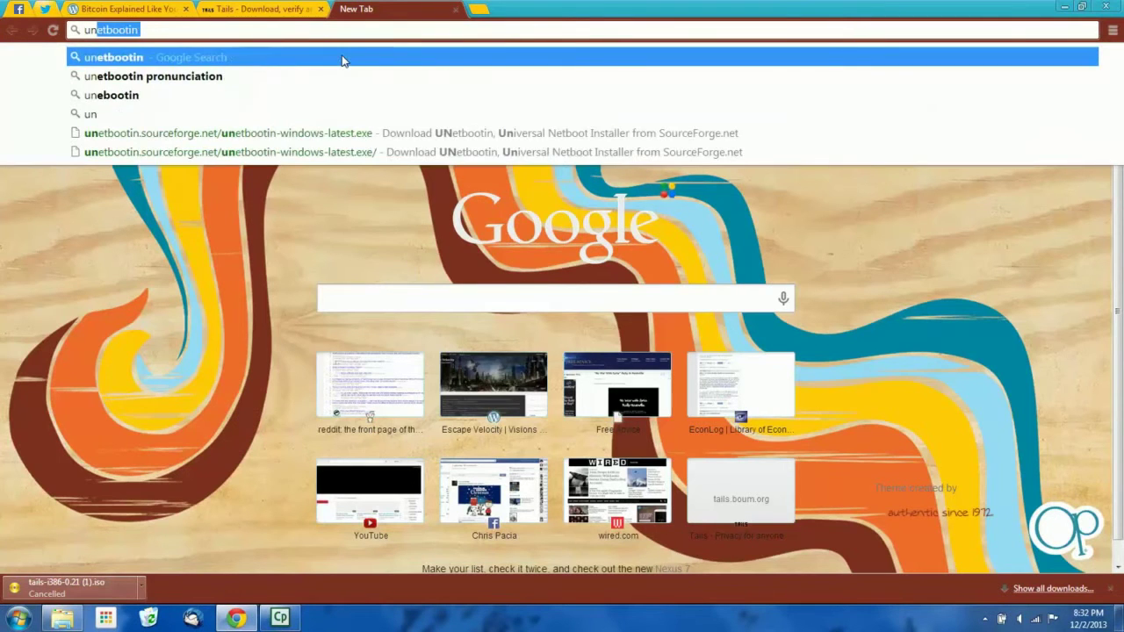
key(Return)
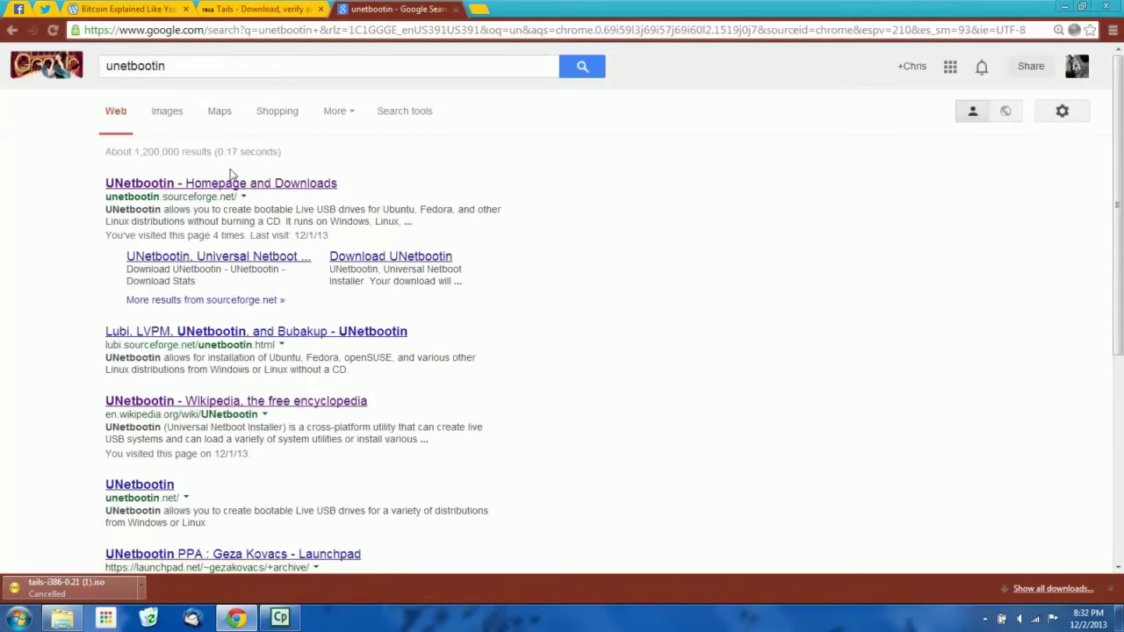
click(213, 184)
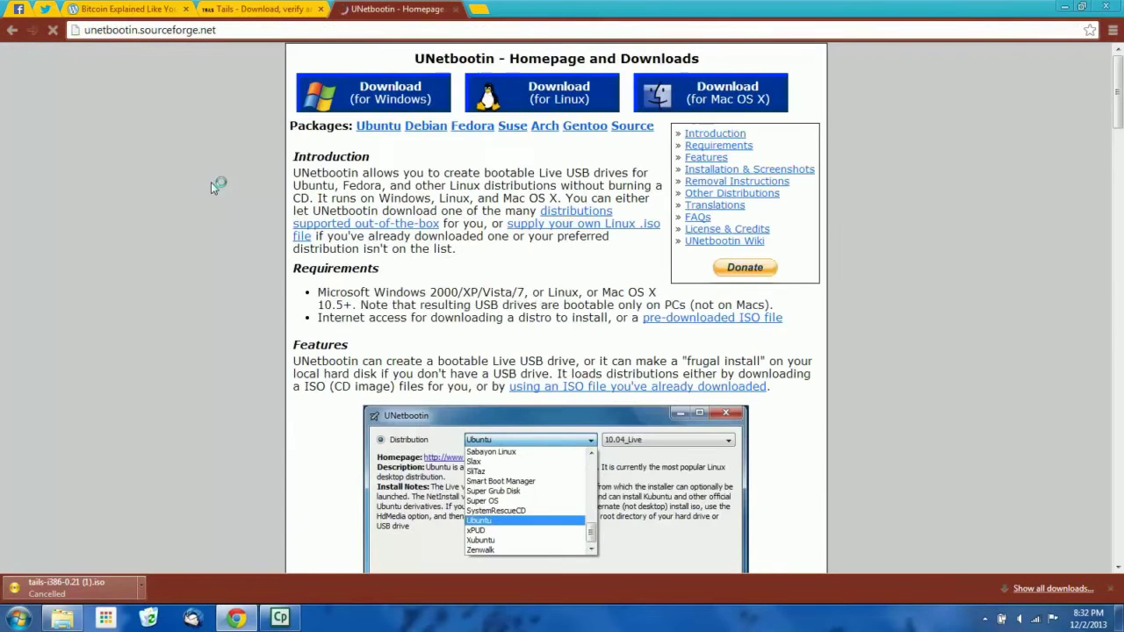
Step: Download UNetbootin for Windows and confirm unetbootin-windows-585 appears in the Downloads folder
drag(415, 58, 507, 58)
click(507, 58)
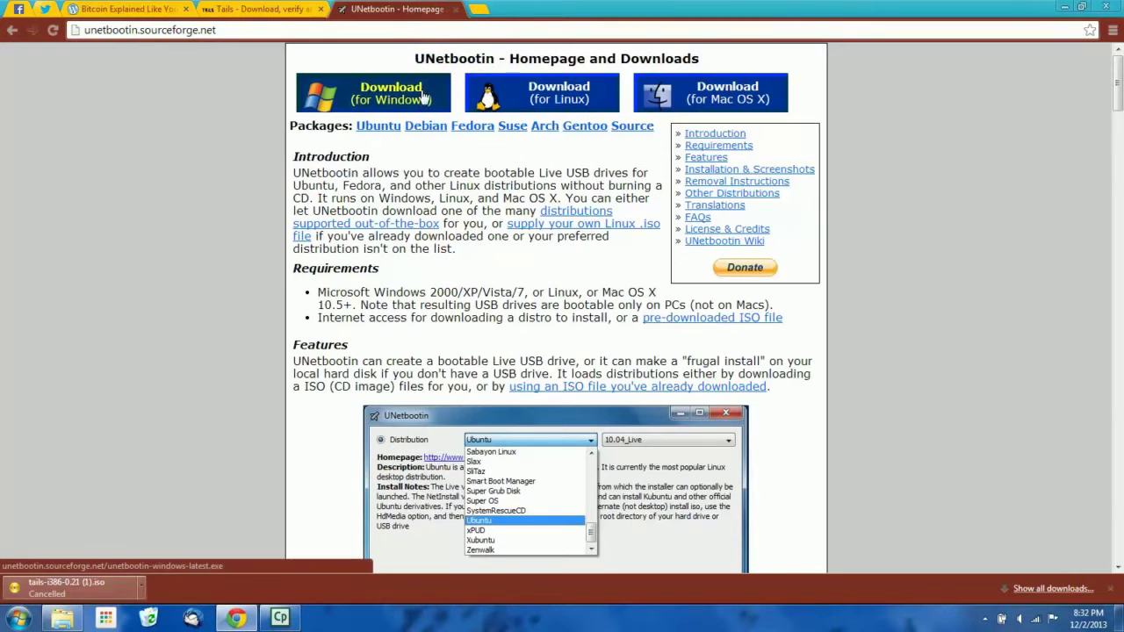
click(62, 618)
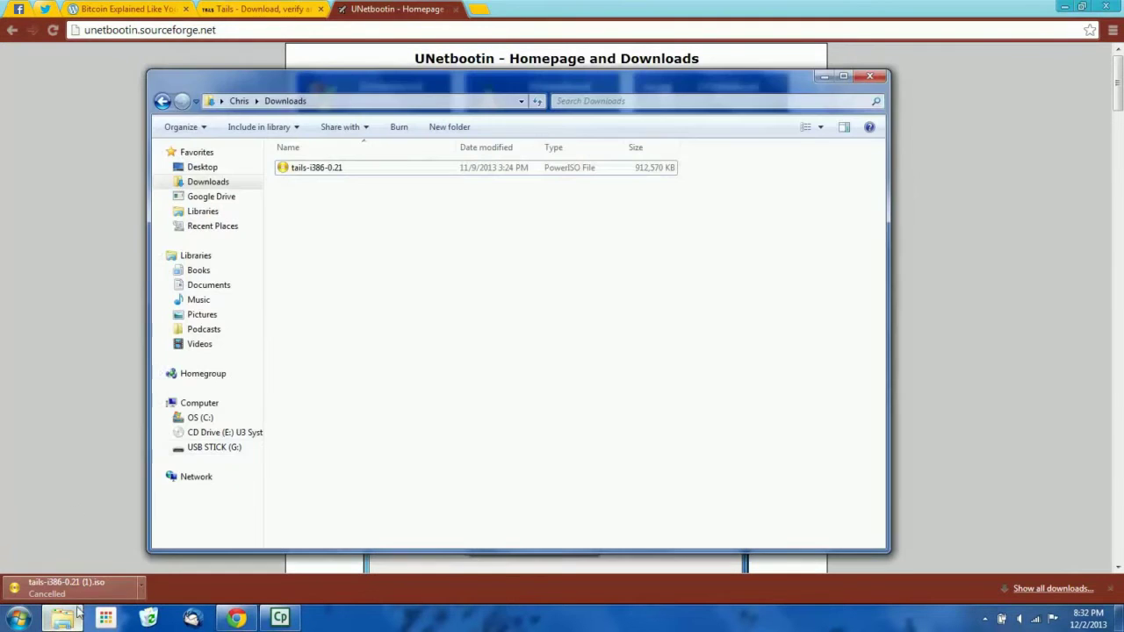
click(75, 218)
click(378, 99)
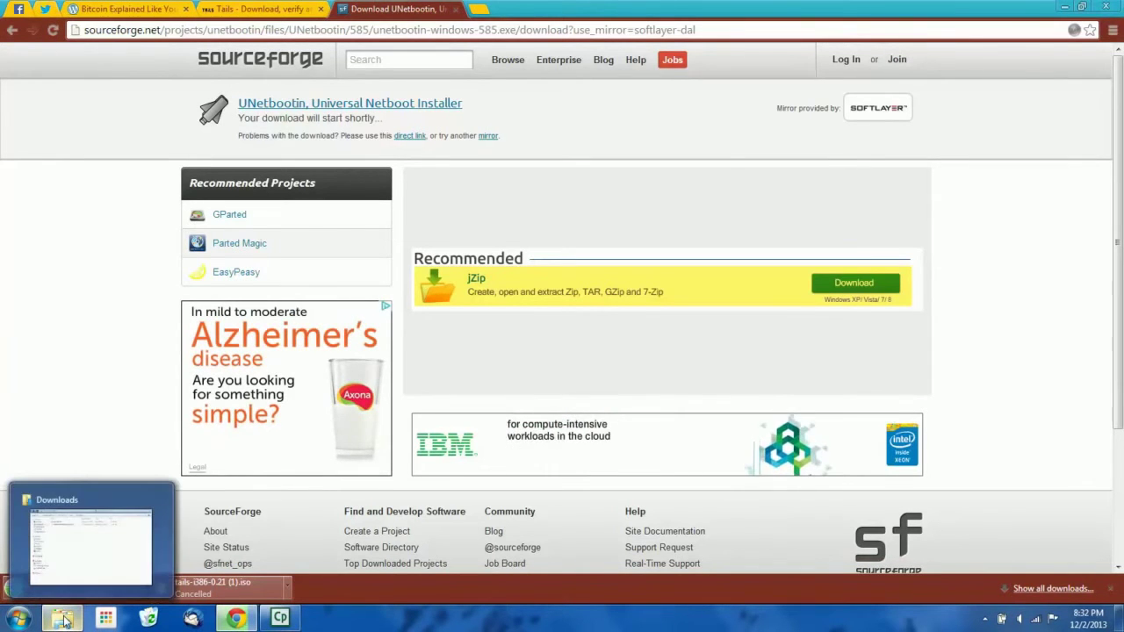
click(64, 619)
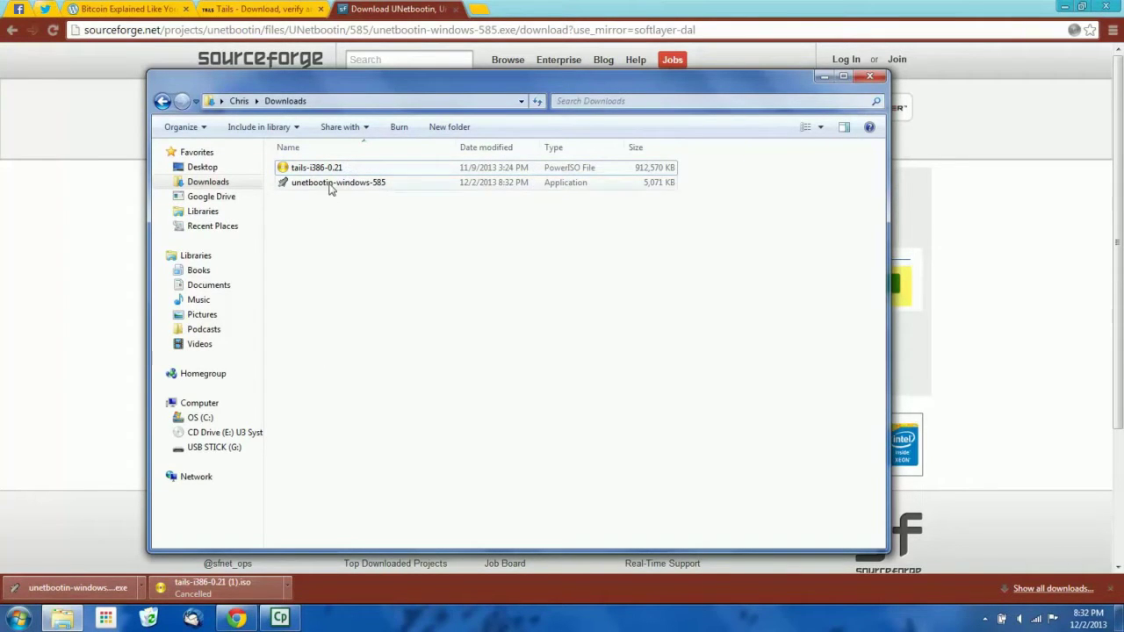
Step: Quick-format the 1.86 GB USB STICK (G:) as FAT32 with 4096-byte allocation units
right_click(215, 450)
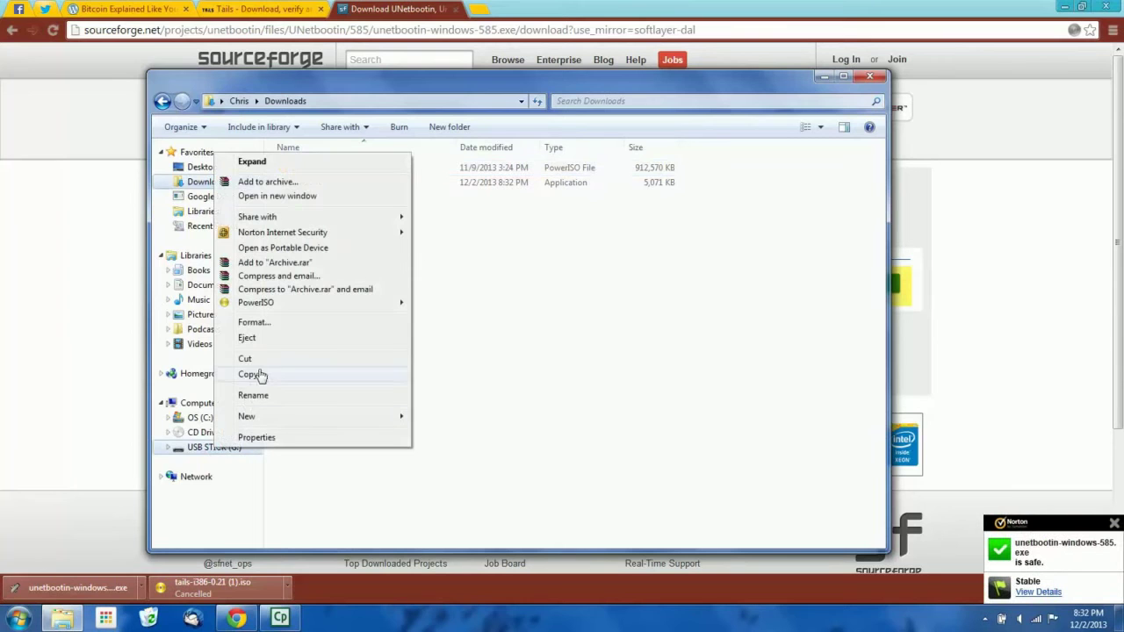
click(254, 322)
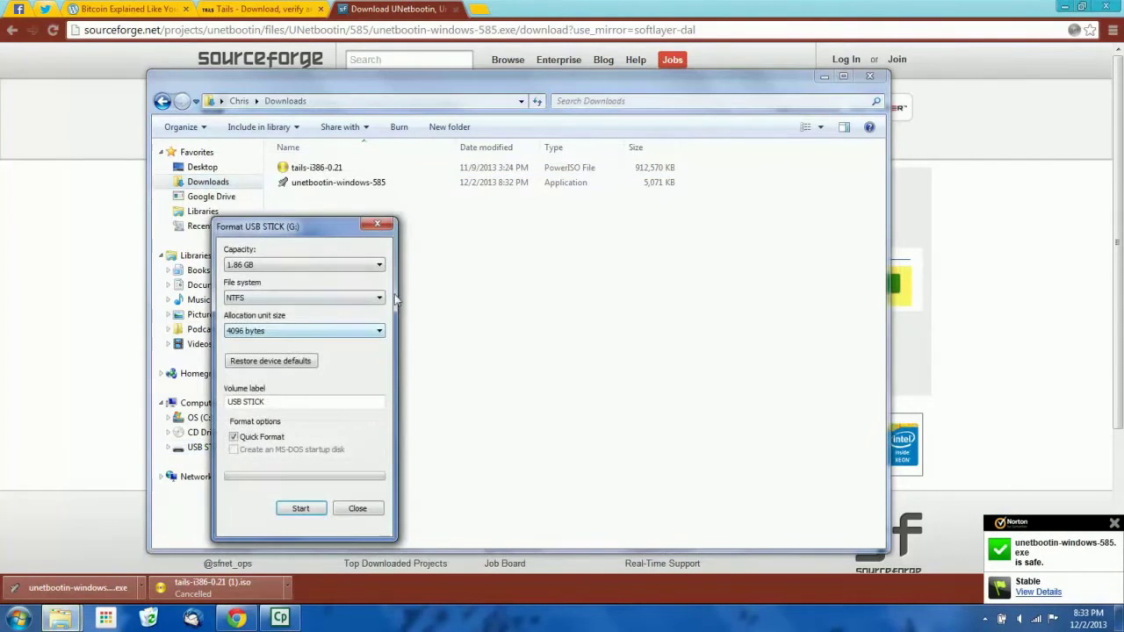
drag(336, 226, 393, 173)
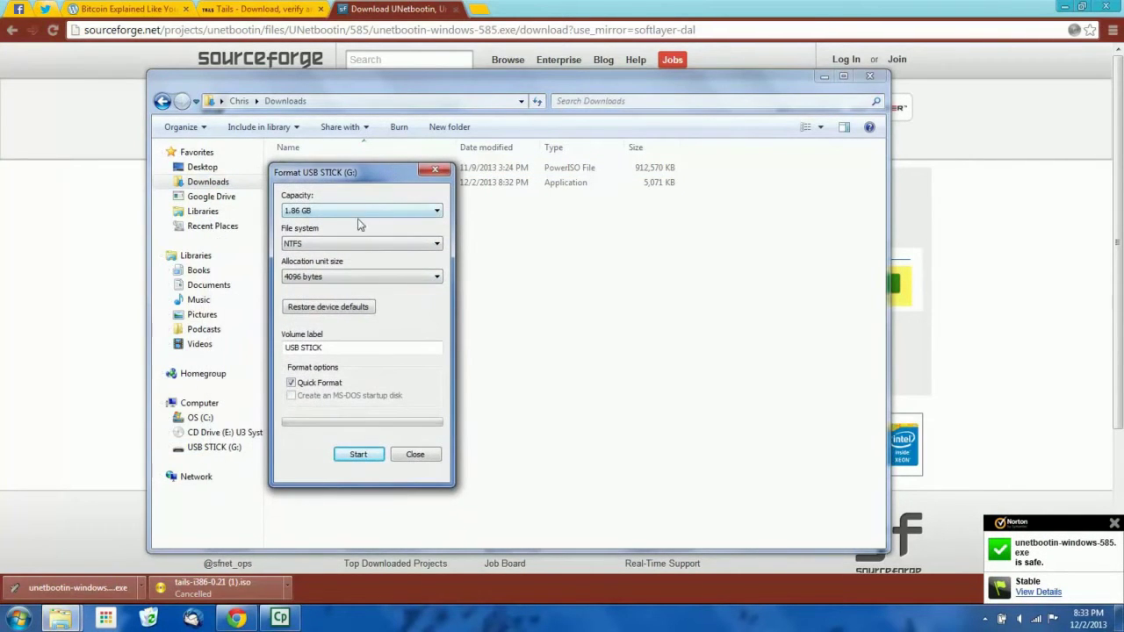
click(301, 246)
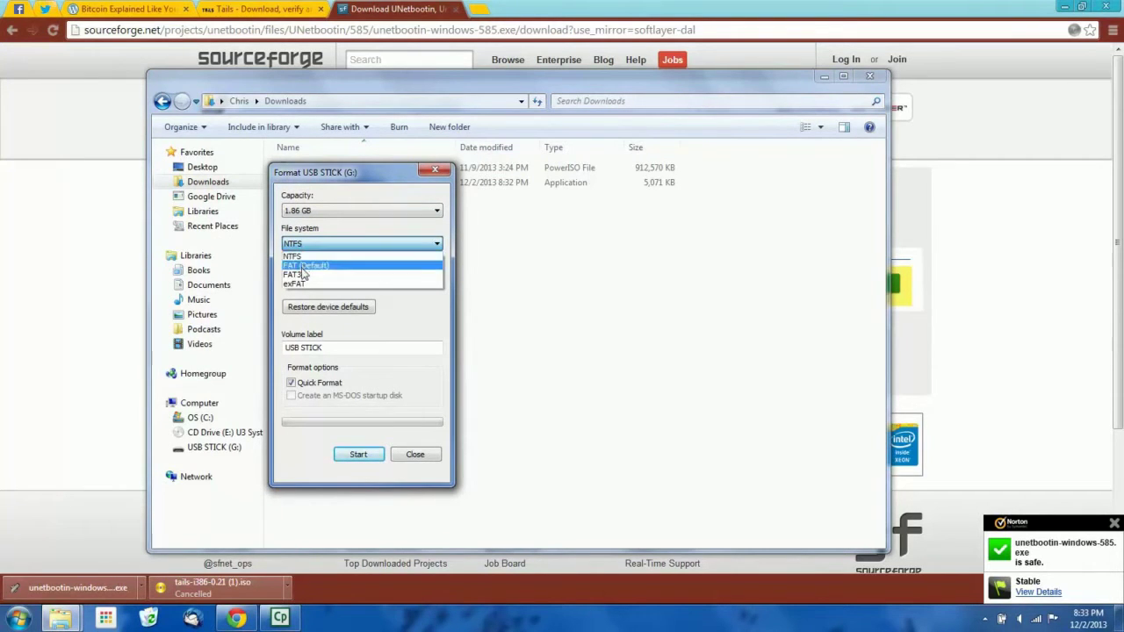
click(305, 274)
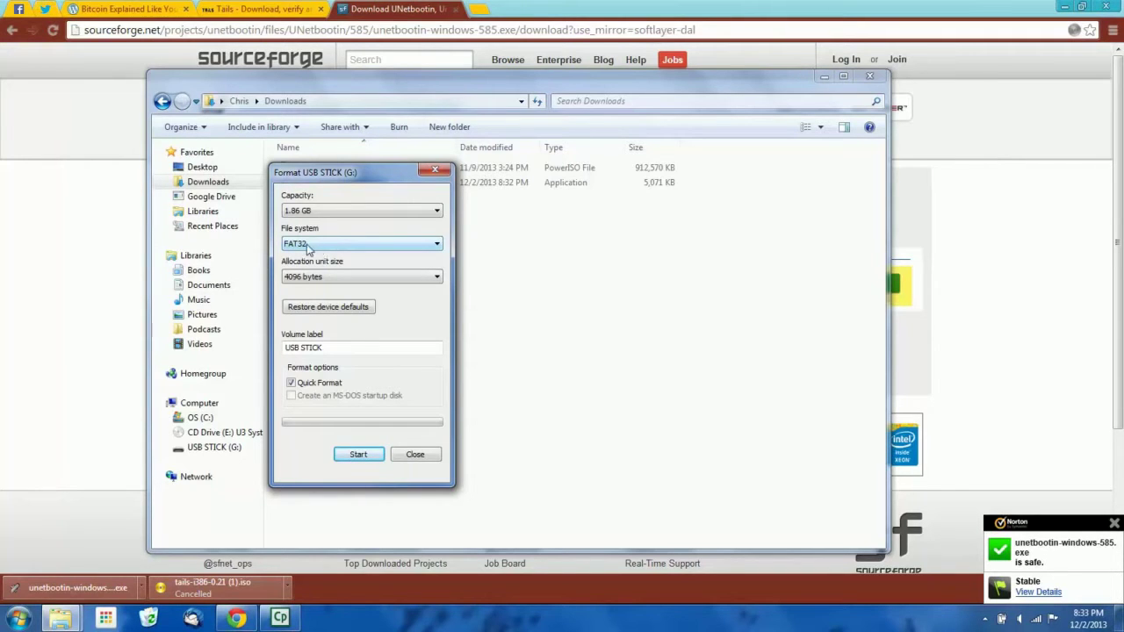
click(357, 456)
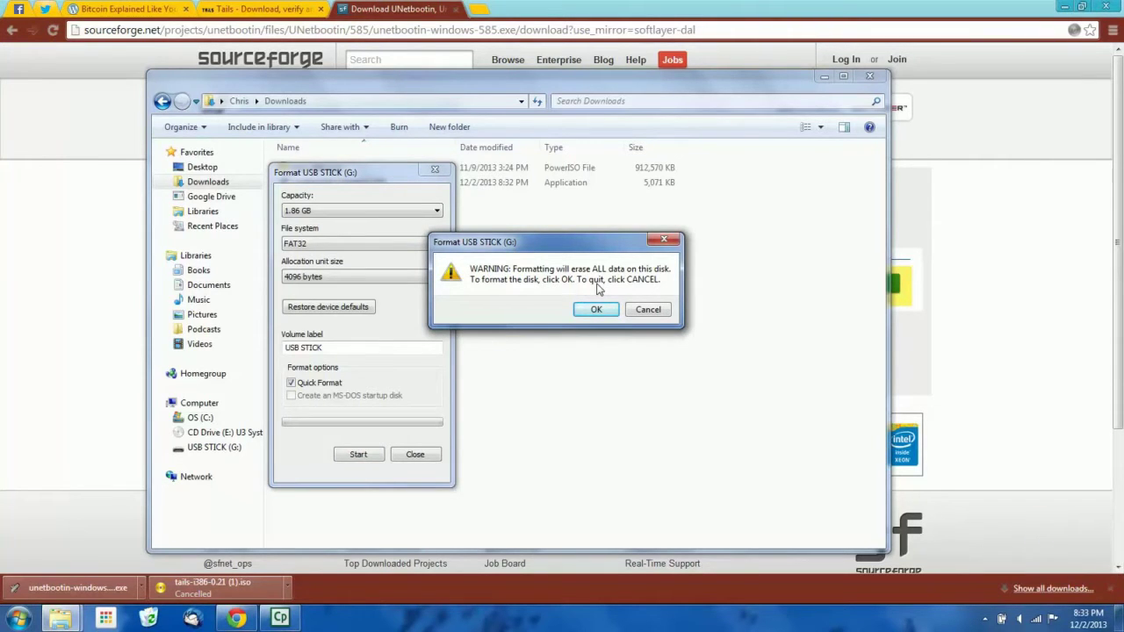
click(596, 309)
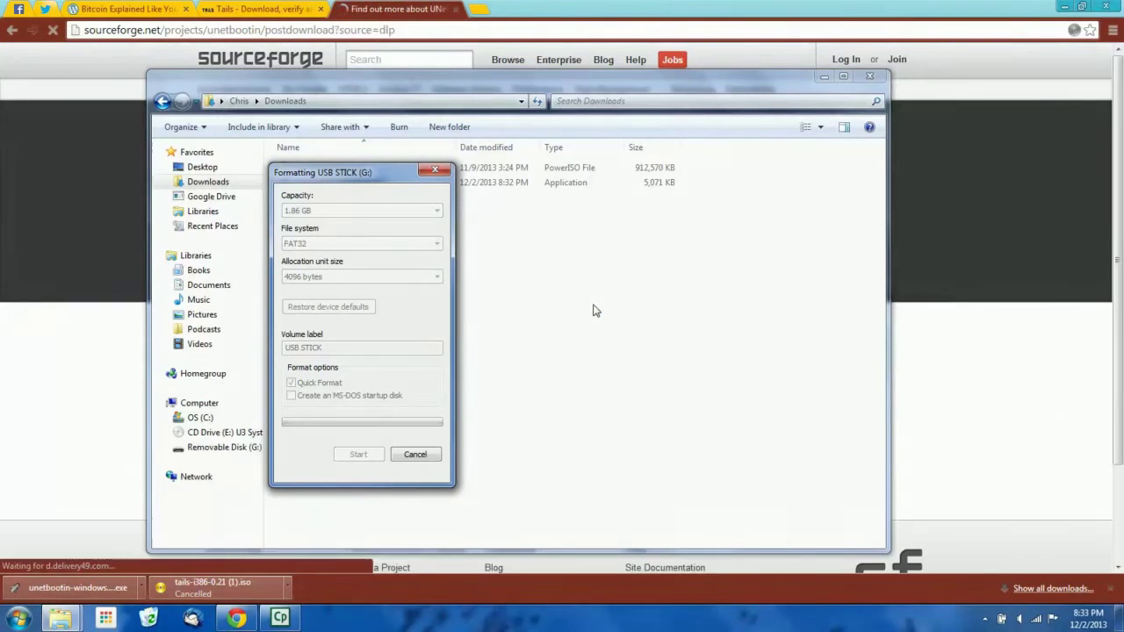
click(647, 307)
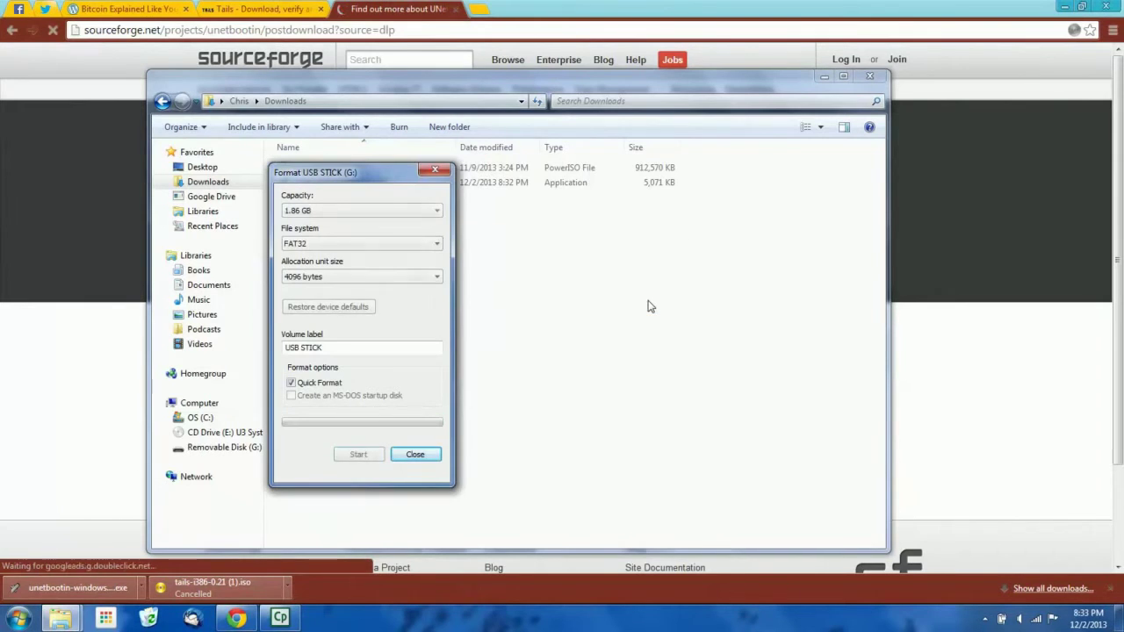
click(434, 169)
Step: Run UNetbootin and write the tails-i386-0.21 ISO disk image onto USB drive G:
double_click(326, 182)
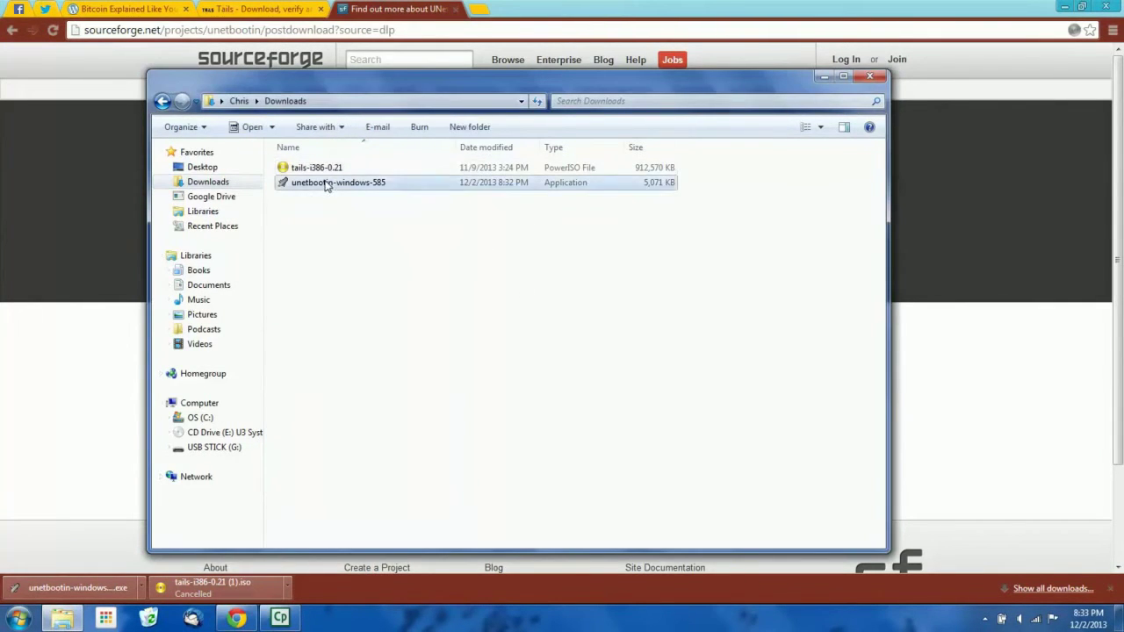
click(600, 321)
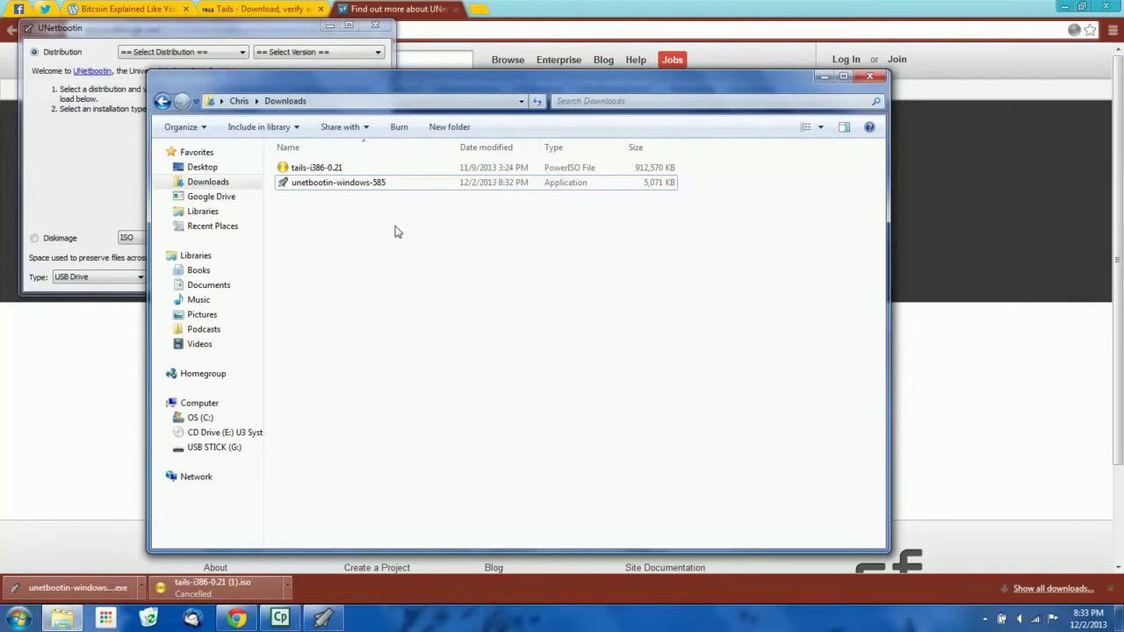
click(100, 129)
drag(175, 33, 410, 122)
click(272, 328)
click(595, 329)
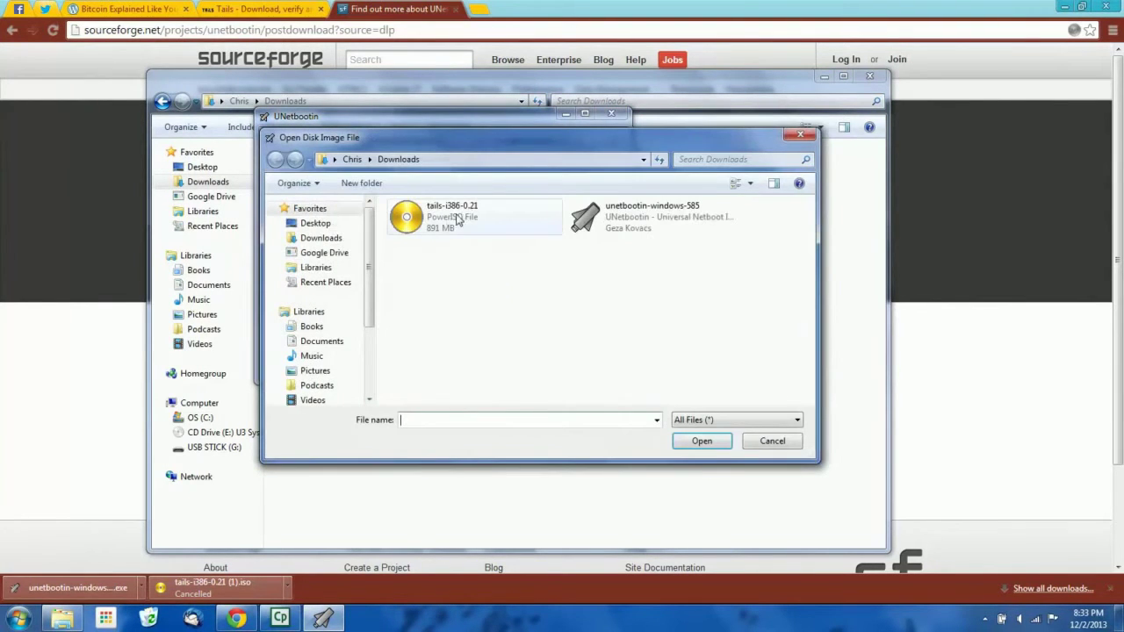
double_click(460, 219)
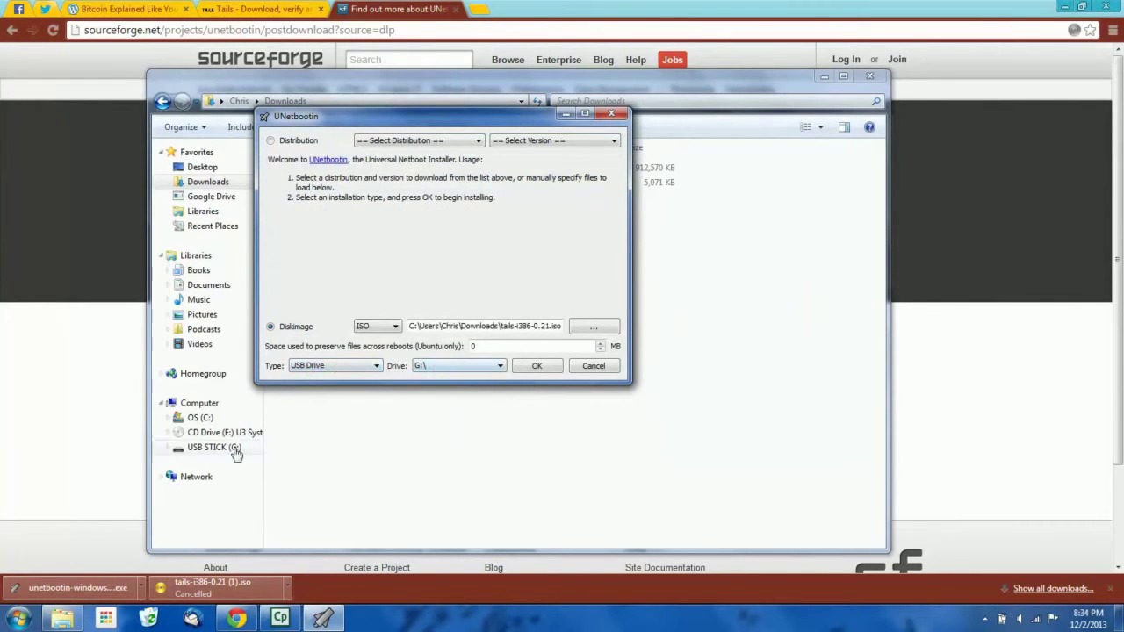
click(538, 366)
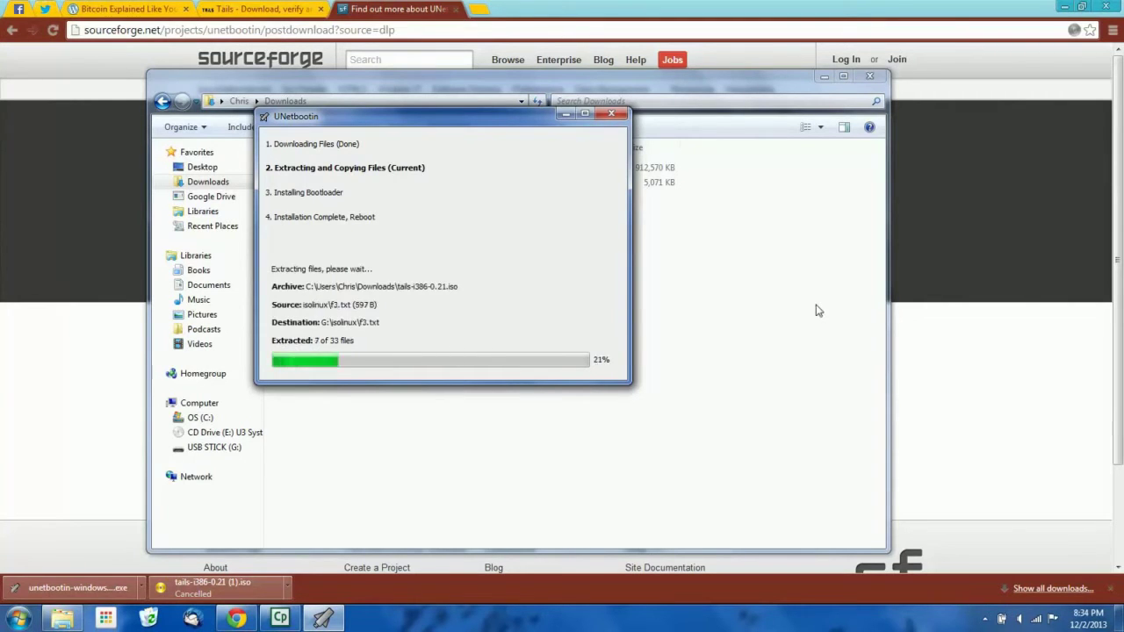
Step: Hide the Downloads folder and close the SourceForge tab in Chrome
click(824, 79)
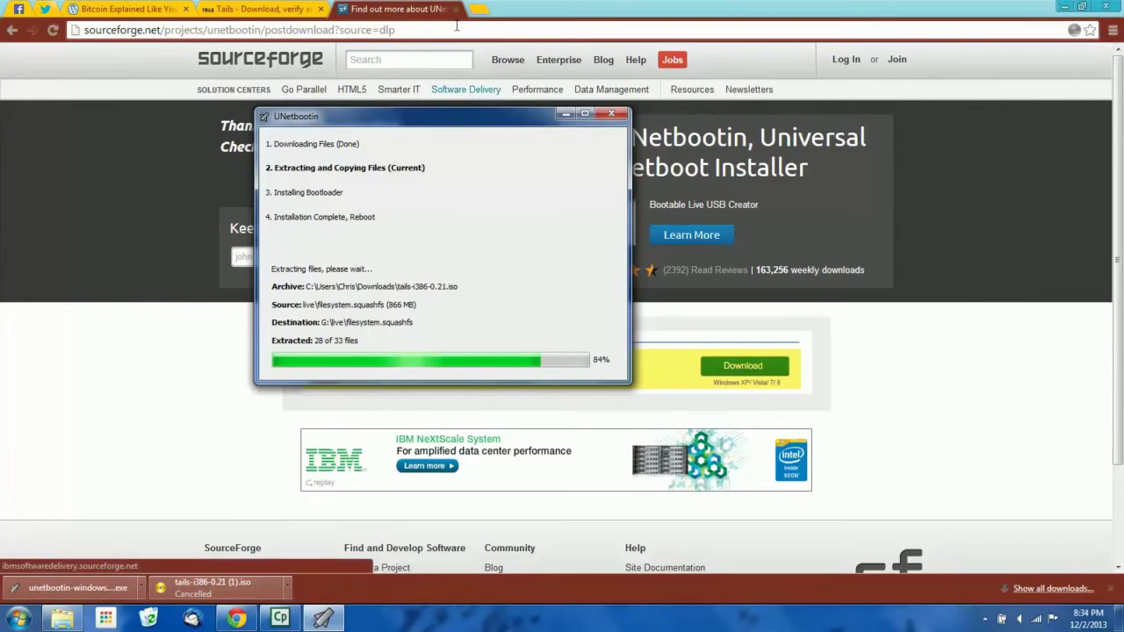
click(428, 15)
key(ctrl+w)
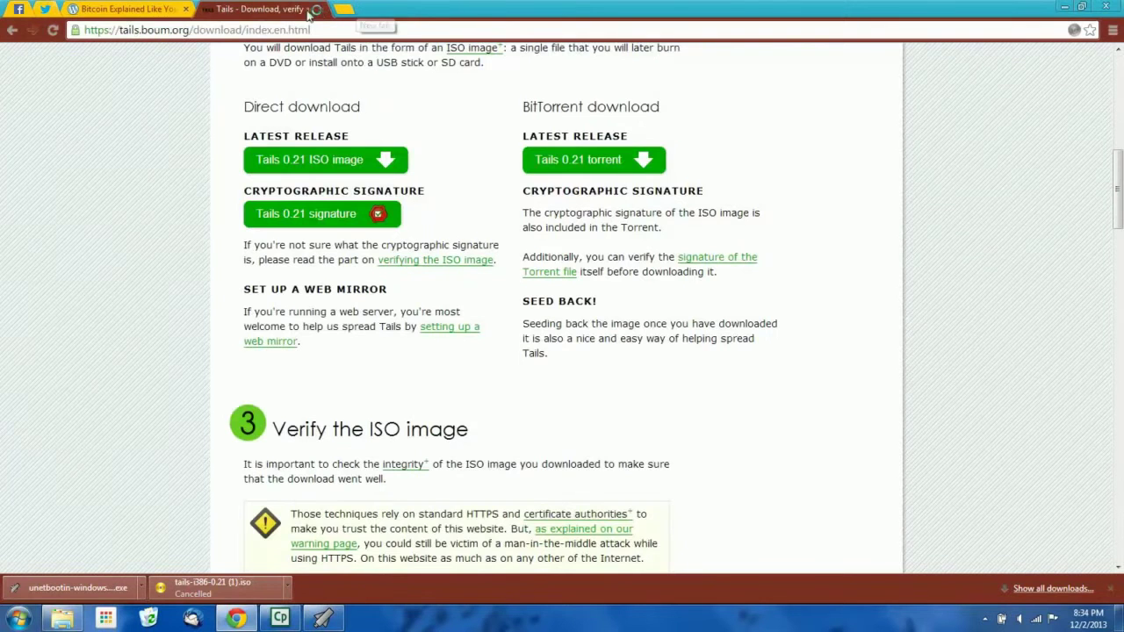
Step: Replace the Tails tab with bitaddress.org in a new tab and scroll to its footer
click(320, 9)
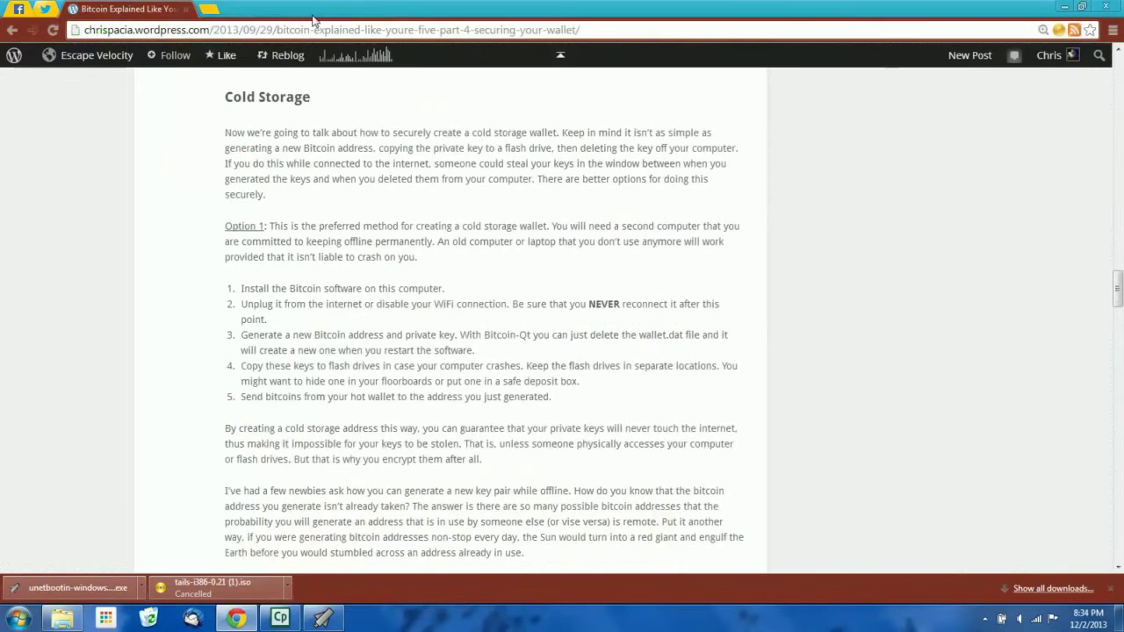
click(215, 11)
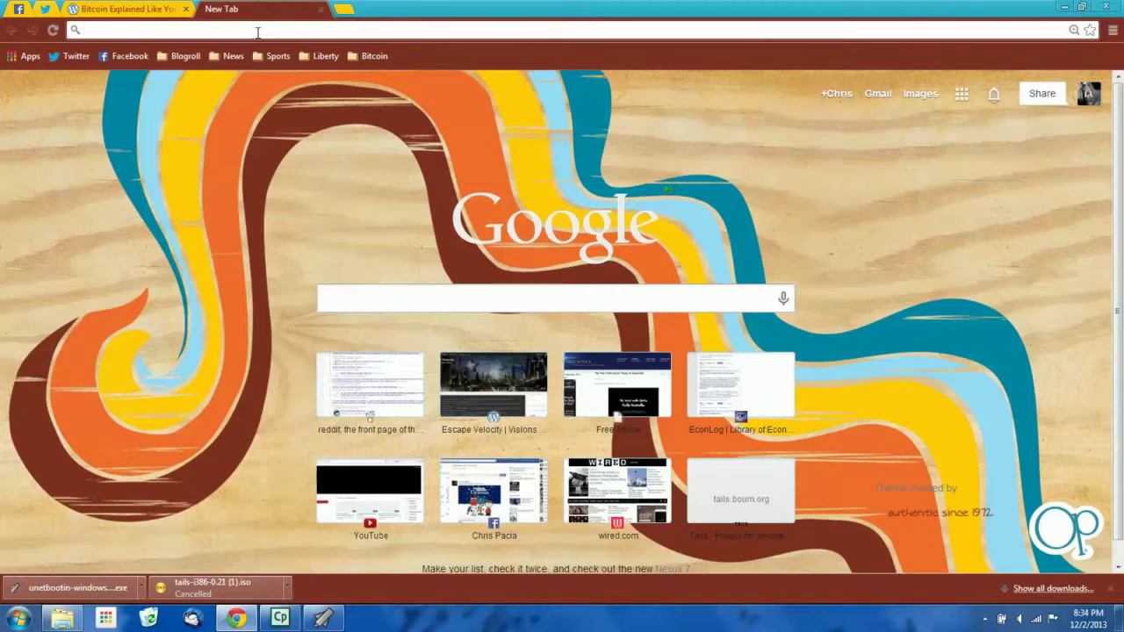
text(bitaddress.org)
key(Return)
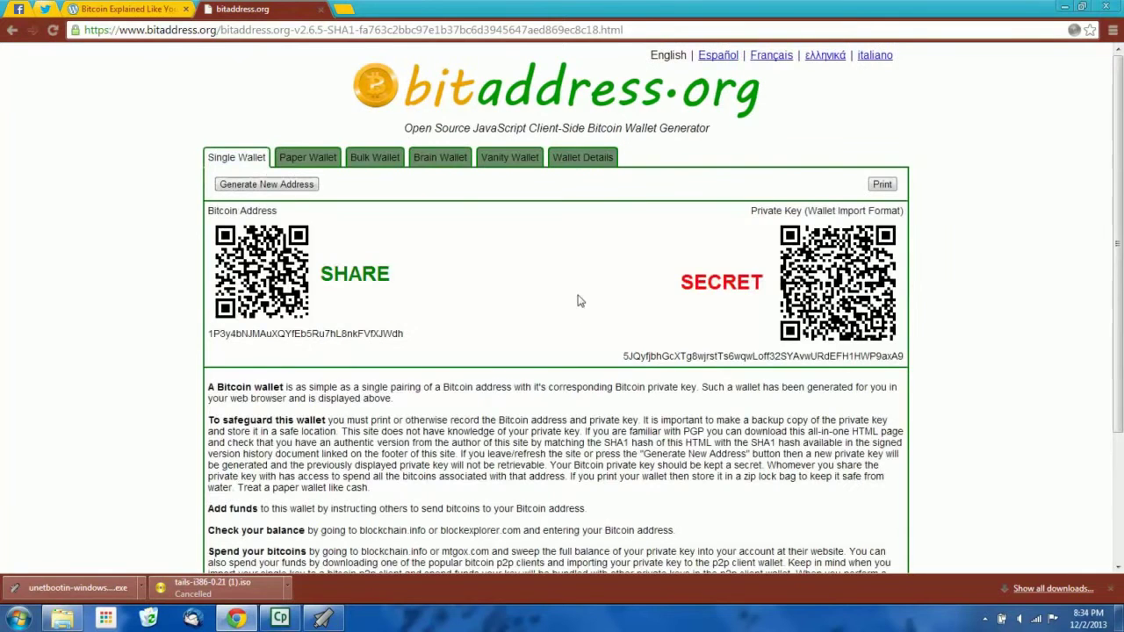
mouse_move(1121, 114)
mouse_down()
mouse_move(1122, 145)
mouse_move(1121, 114)
mouse_up()
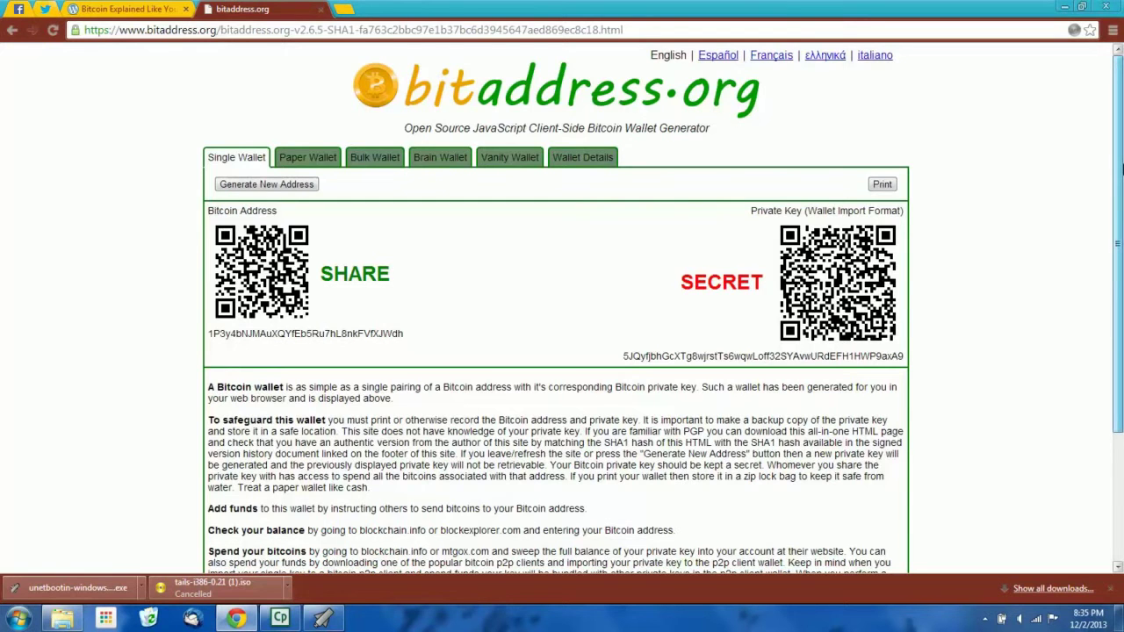
scroll(1120, 284, down, 3)
scroll(1119, 284, down, 1)
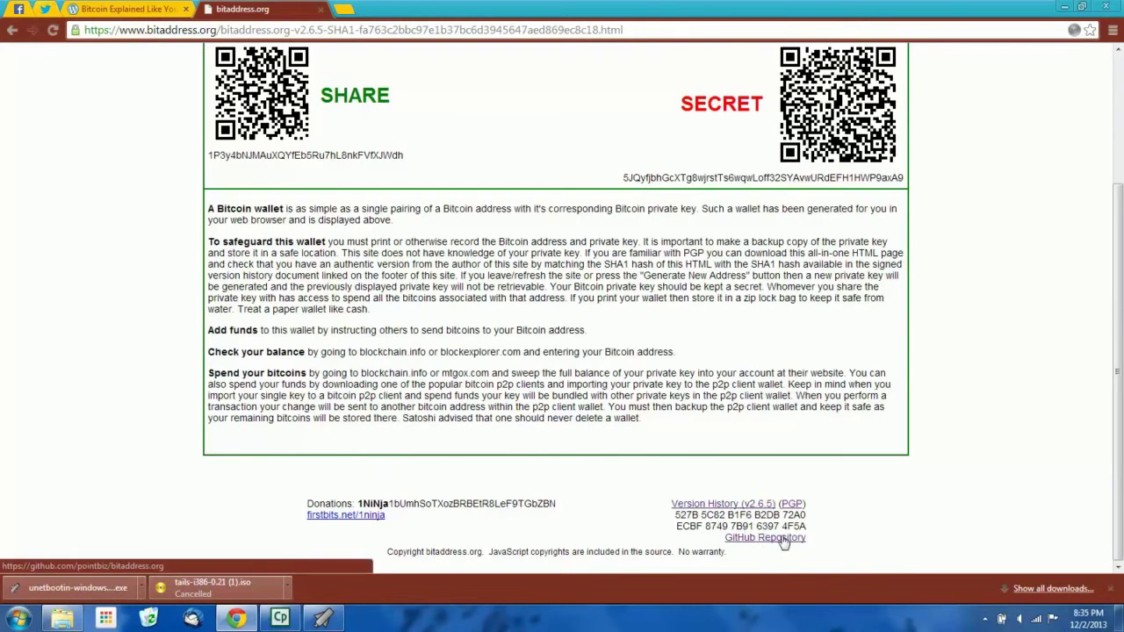
Step: Download the pointbiz/bitaddress.org GitHub repository as a ZIP and show it in Downloads
click(781, 539)
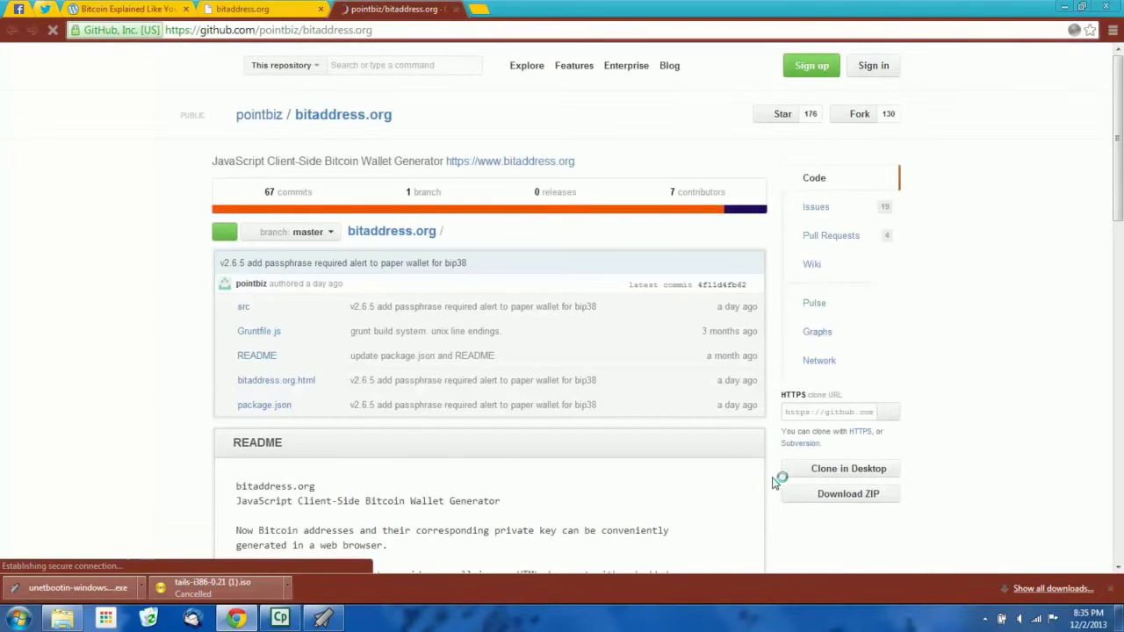
click(858, 497)
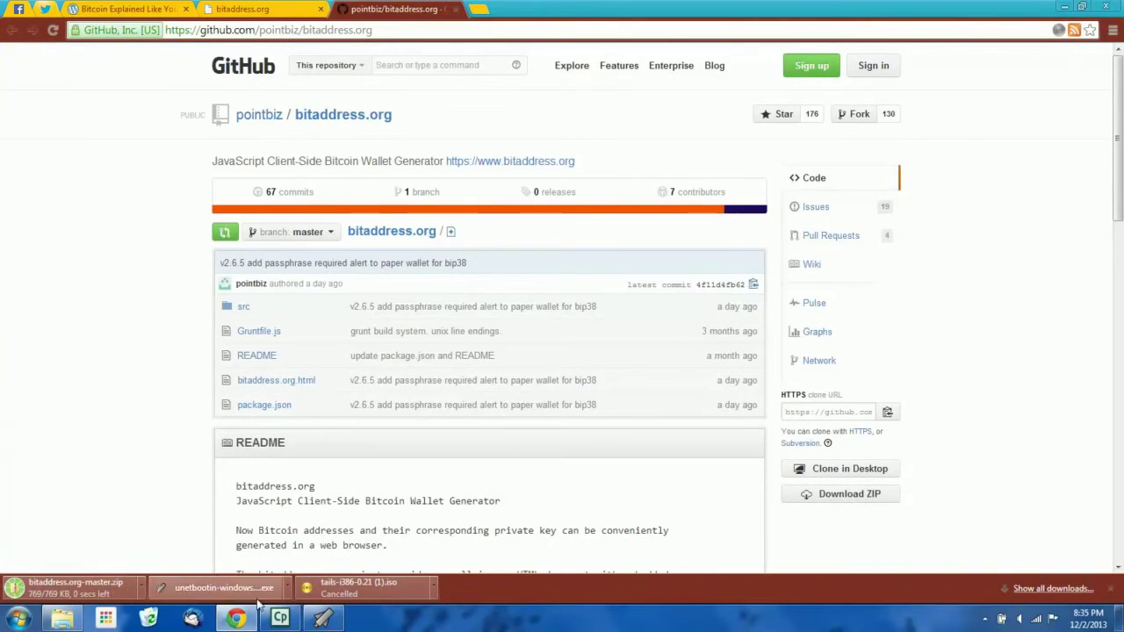
click(124, 599)
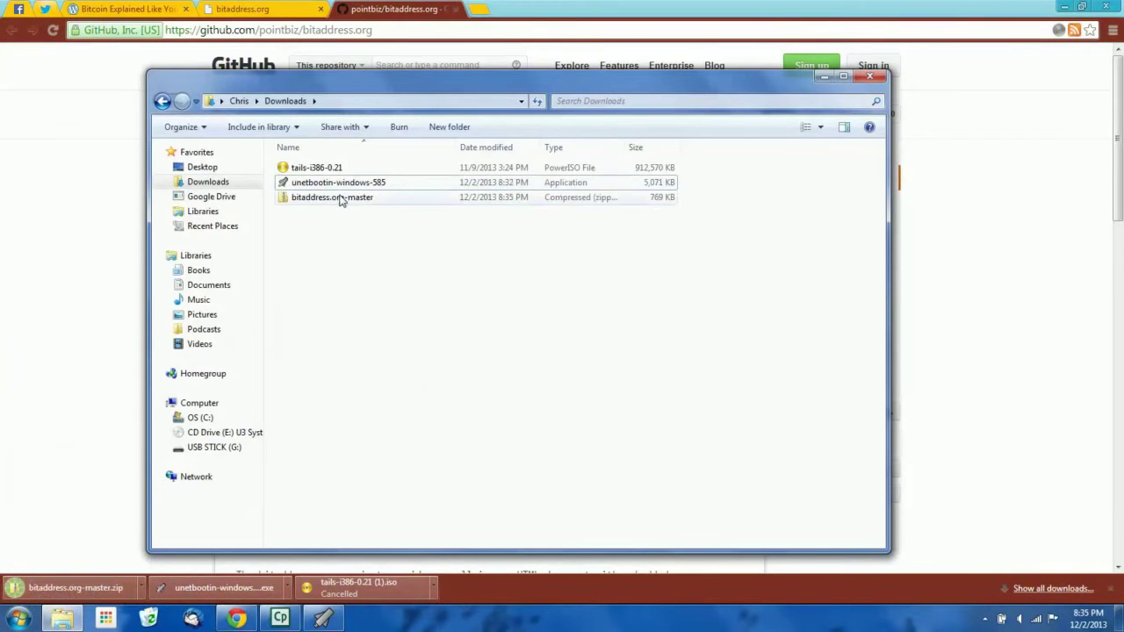
Step: Extract bitaddress.org-master.zip to its suggested destination folder
right_click(341, 200)
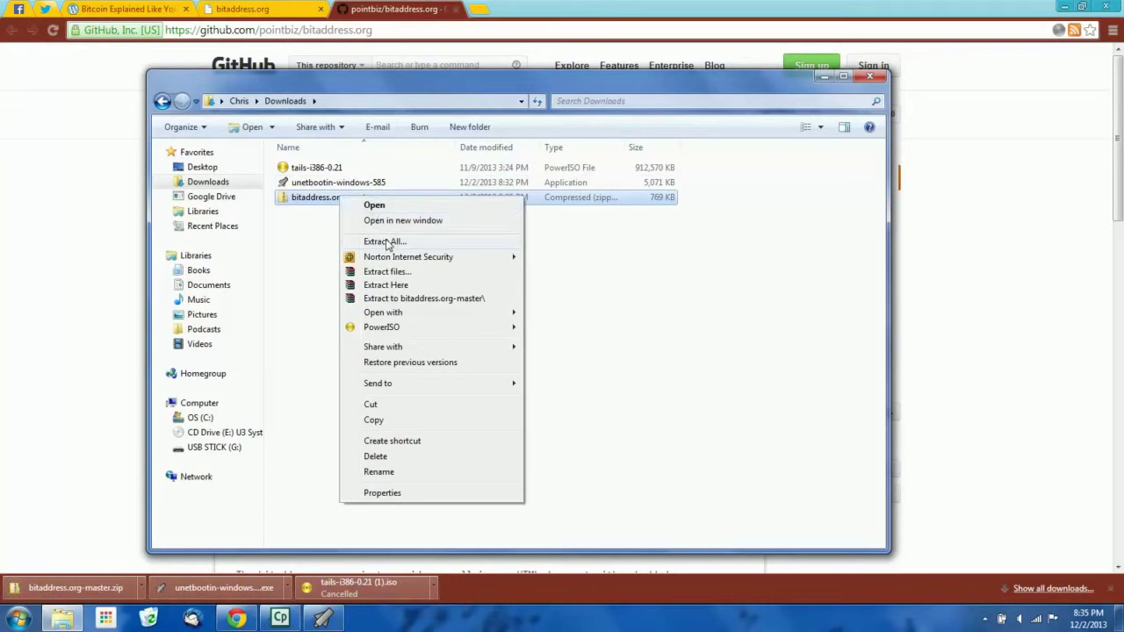
click(387, 242)
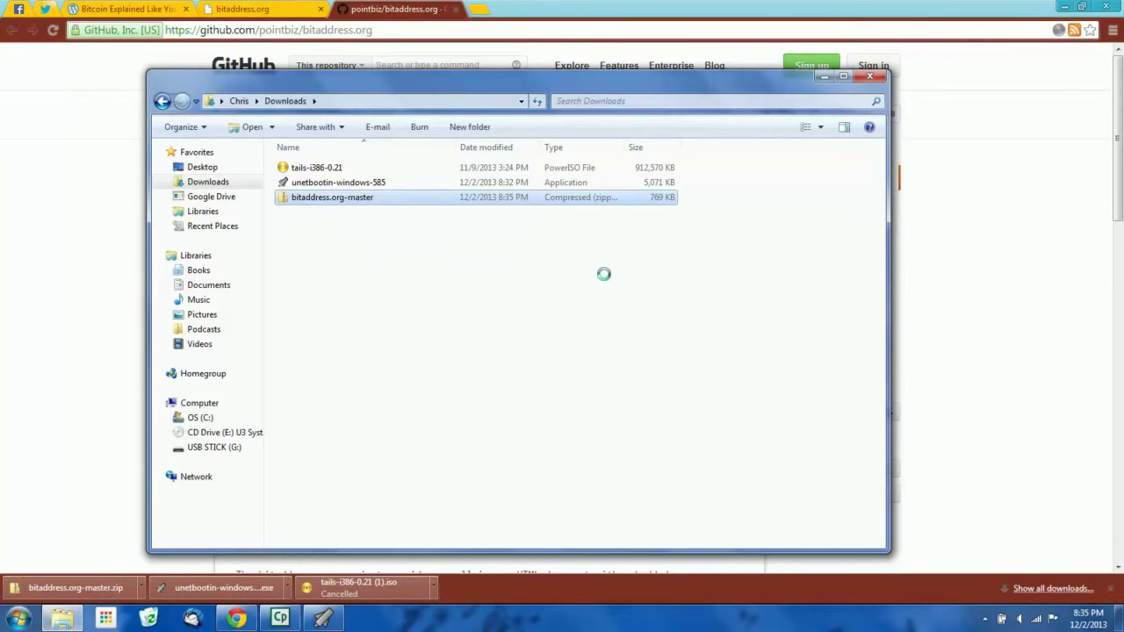
key(Return)
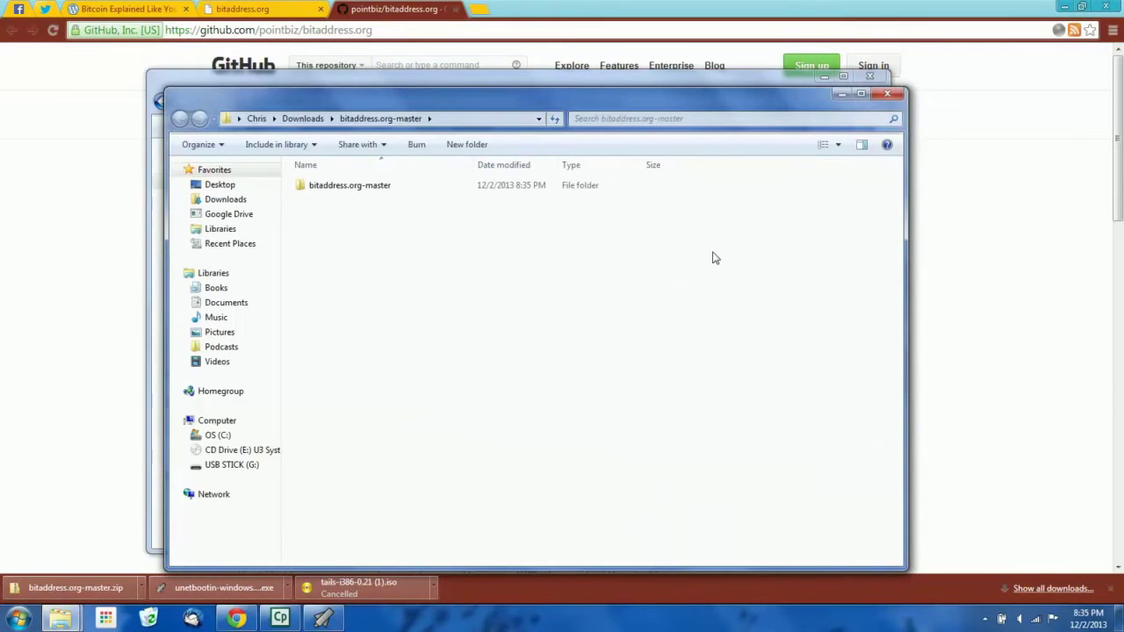
click(887, 92)
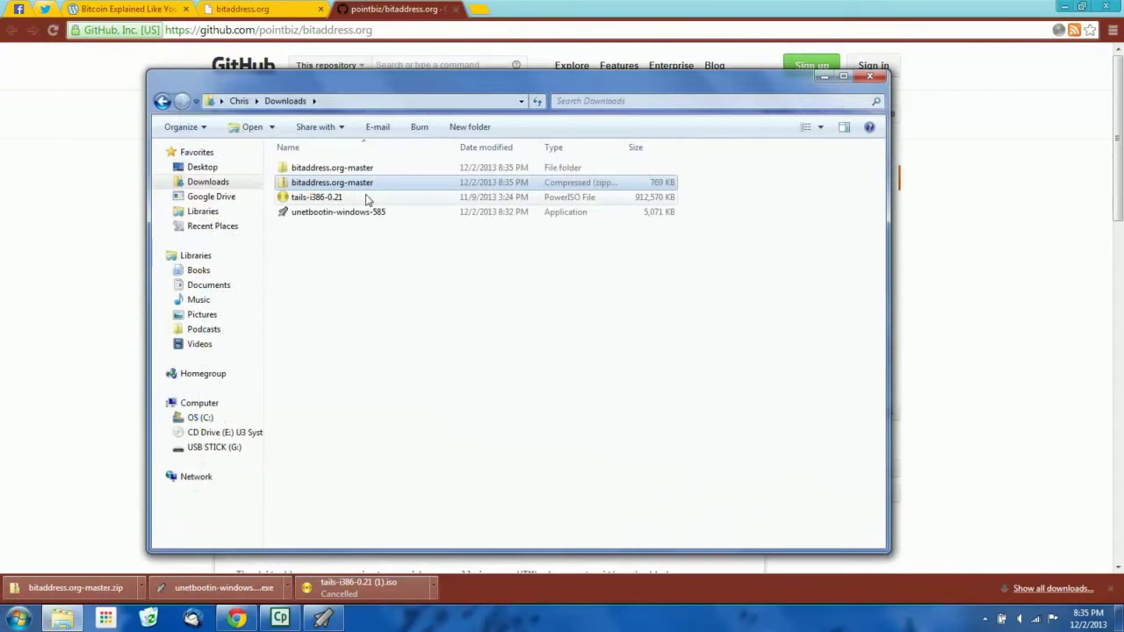
Step: Open the inner bitaddress.org-master folder, select the bitaddress.org file, and minimise Explorer
click(316, 169)
double_click(316, 168)
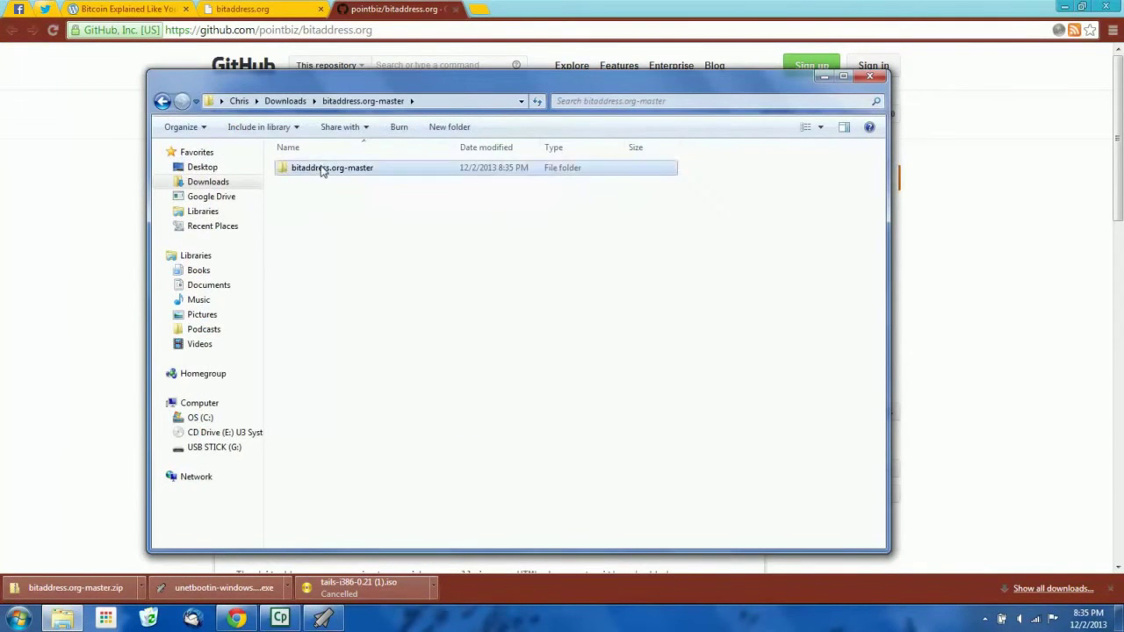
double_click(324, 168)
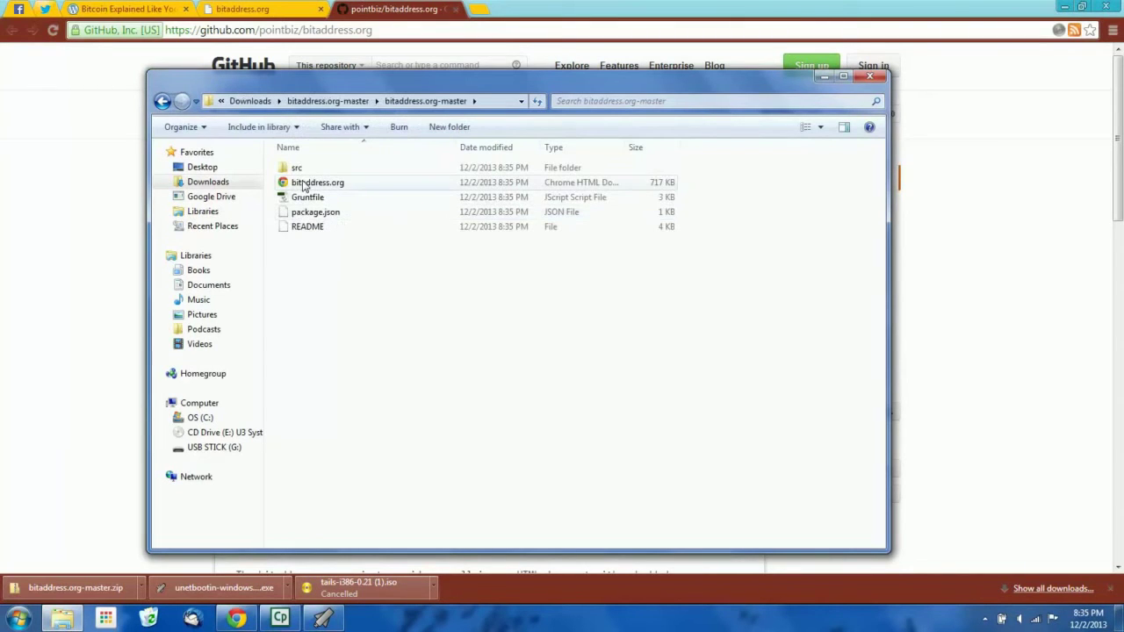
click(317, 186)
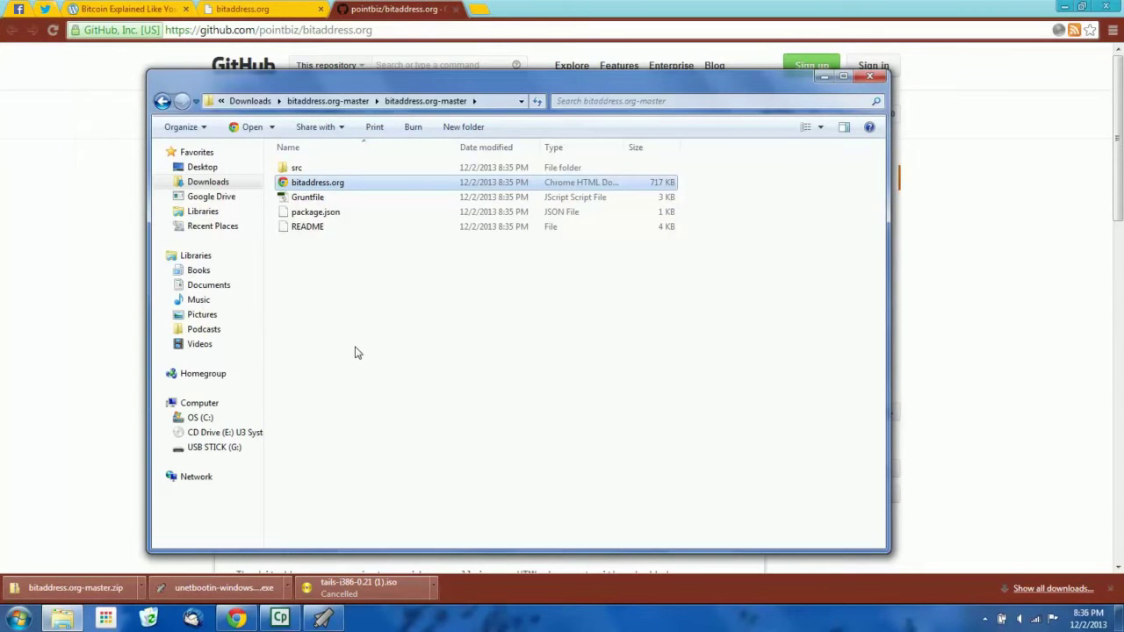
drag(309, 181, 389, 321)
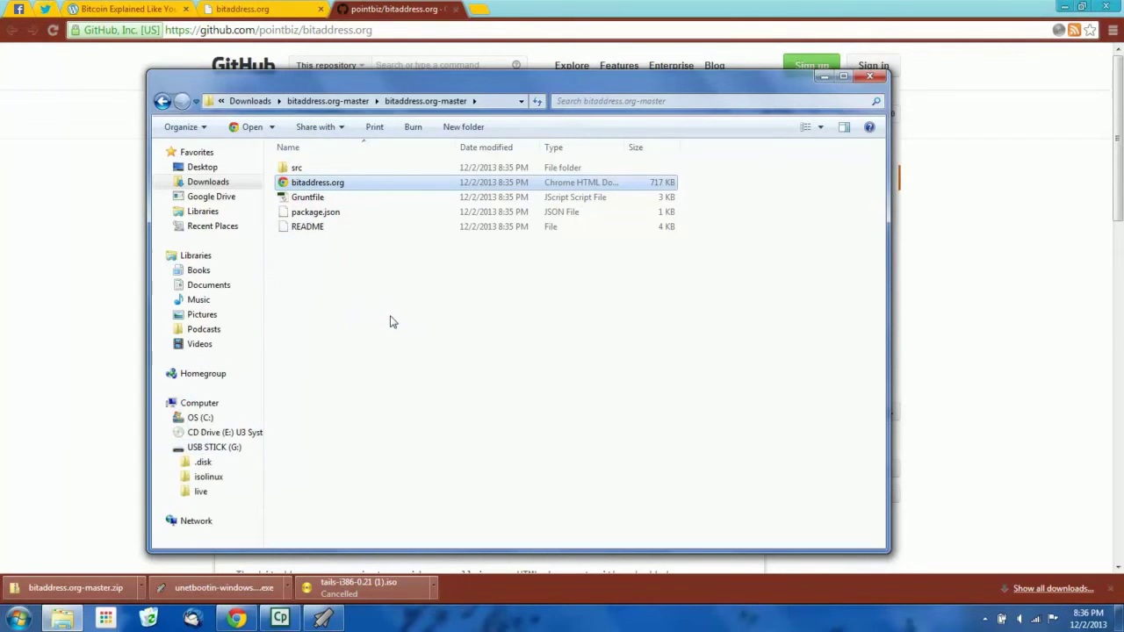
click(389, 322)
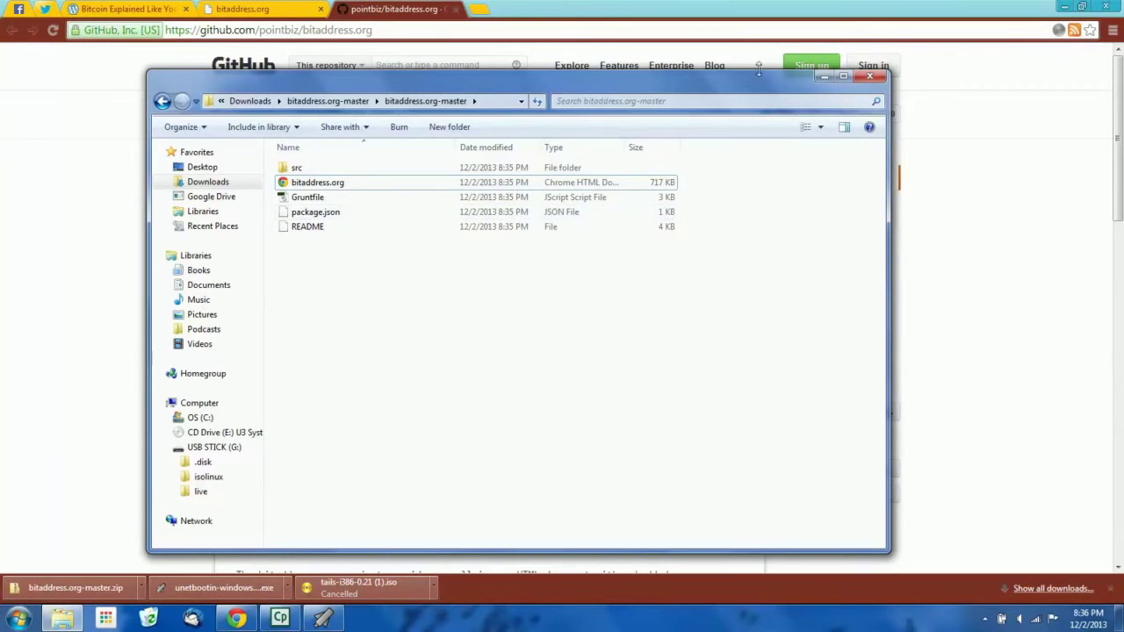
click(824, 77)
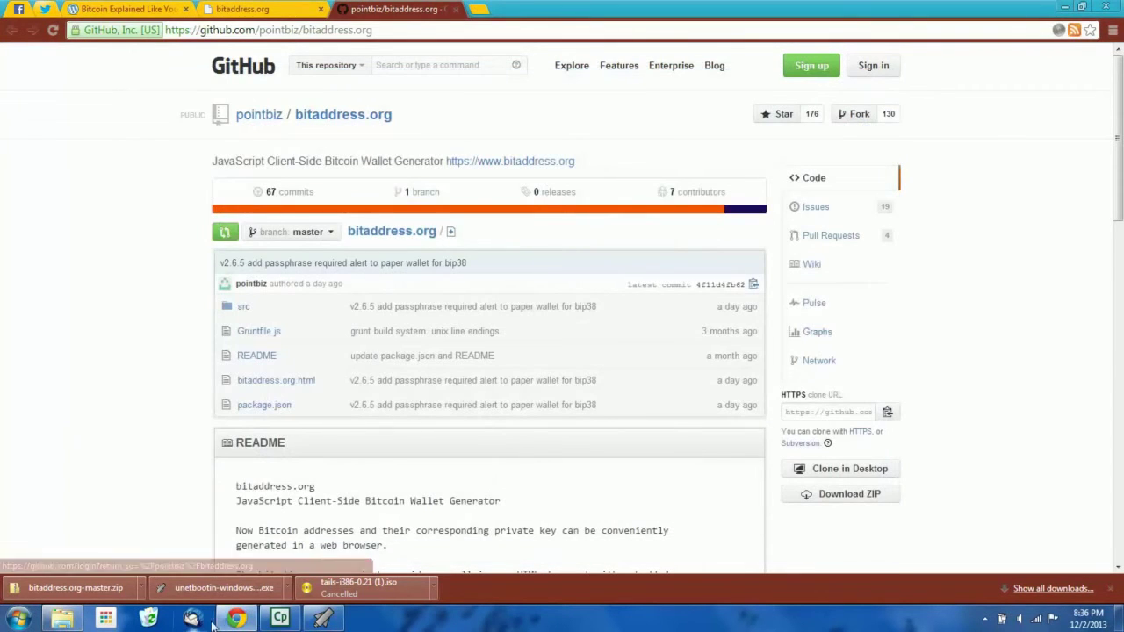
Step: Check UNetbootin's progress, then open the Version History file pgpsignedmsg.txt from the bitaddress.org footer
click(335, 624)
click(324, 618)
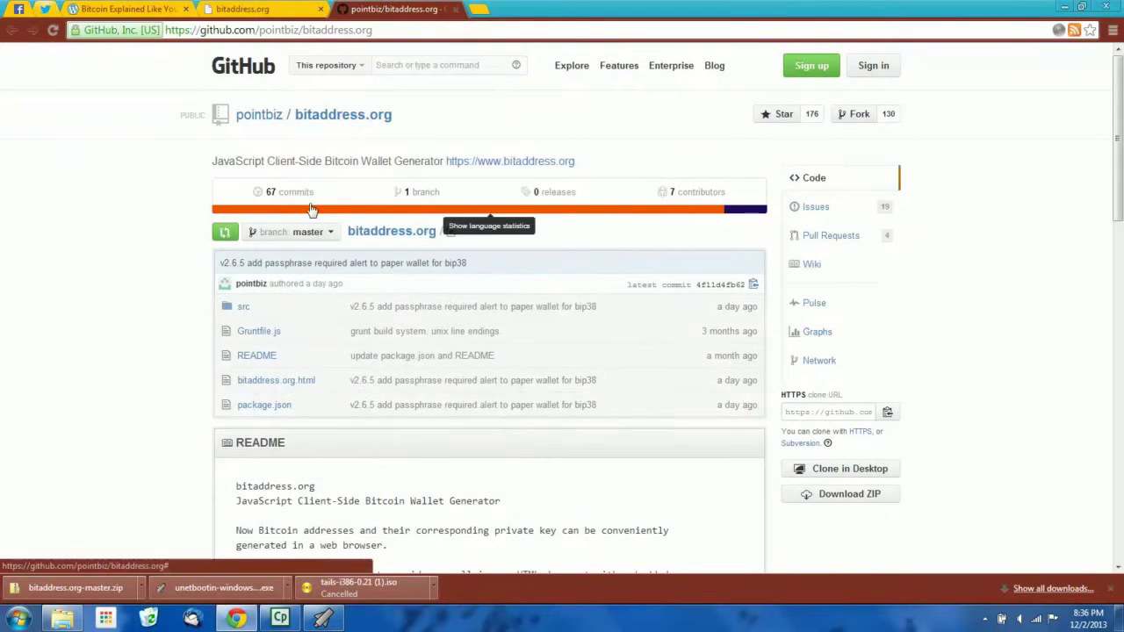
click(267, 8)
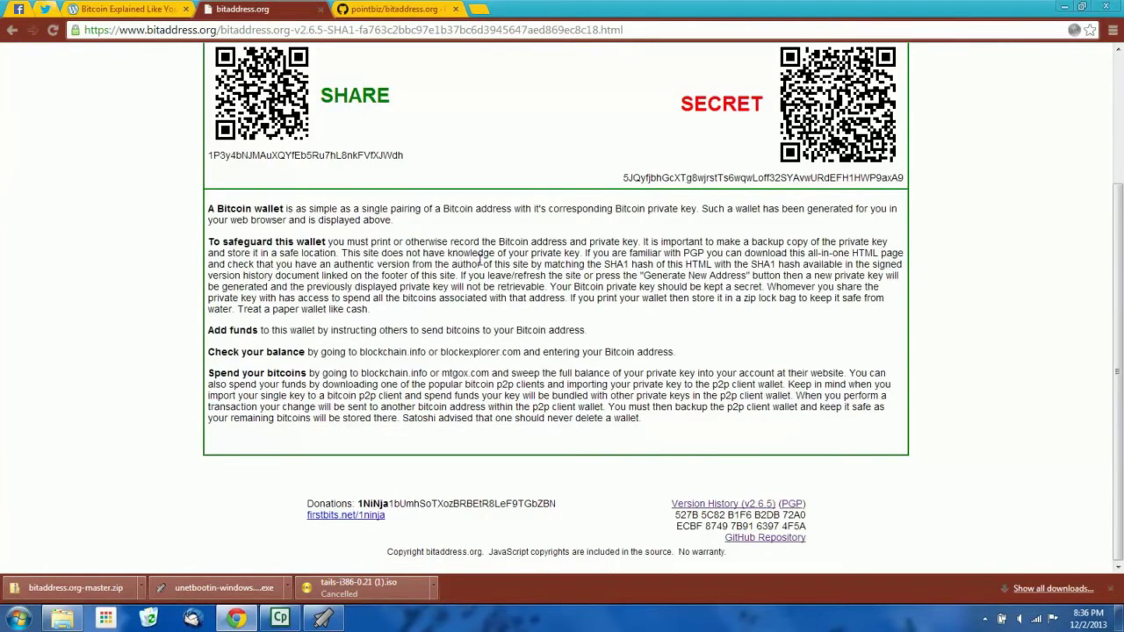
drag(1118, 305, 1101, 389)
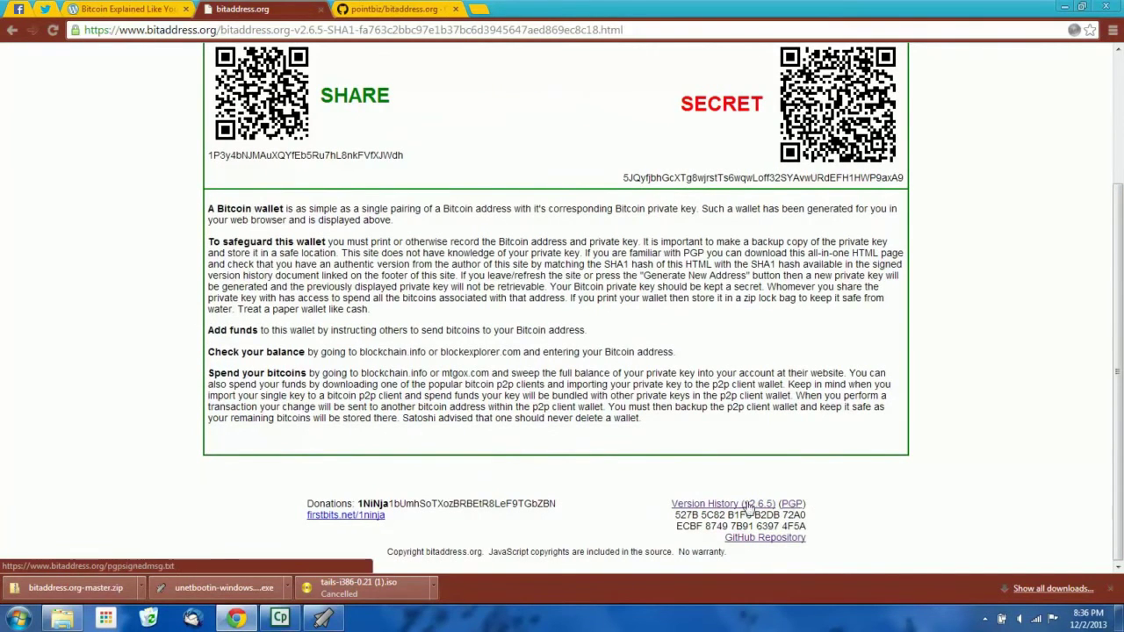
click(720, 509)
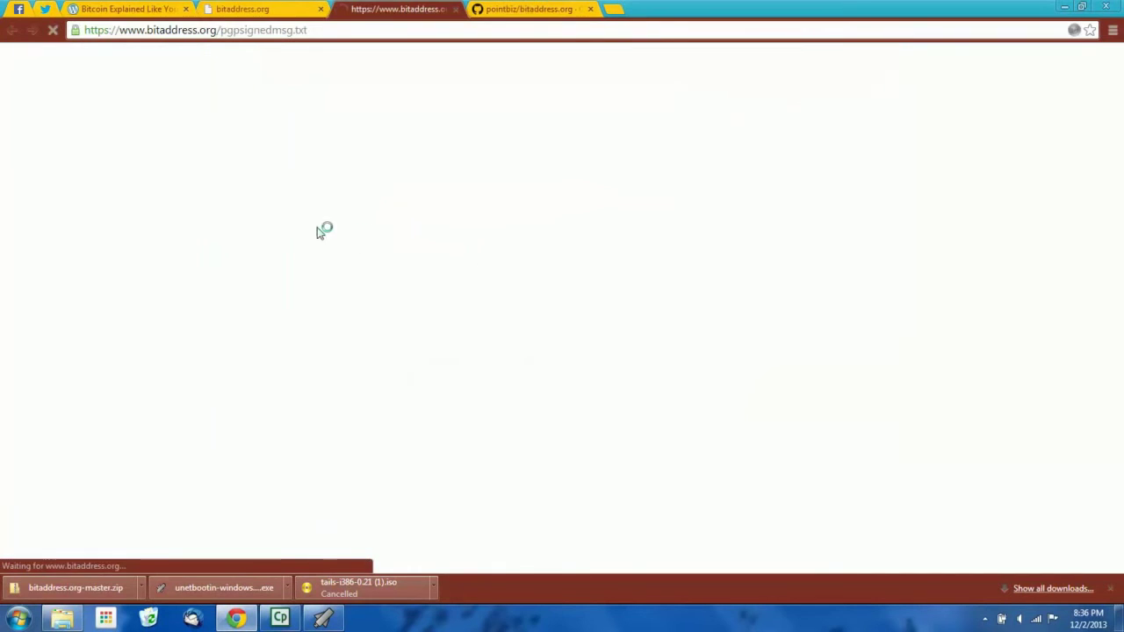
Step: Read the v2.6.5 file hash lines in pgpsignedmsg.txt, then show UNetbootin's installation-complete window
drag(5, 56, 321, 432)
click(321, 432)
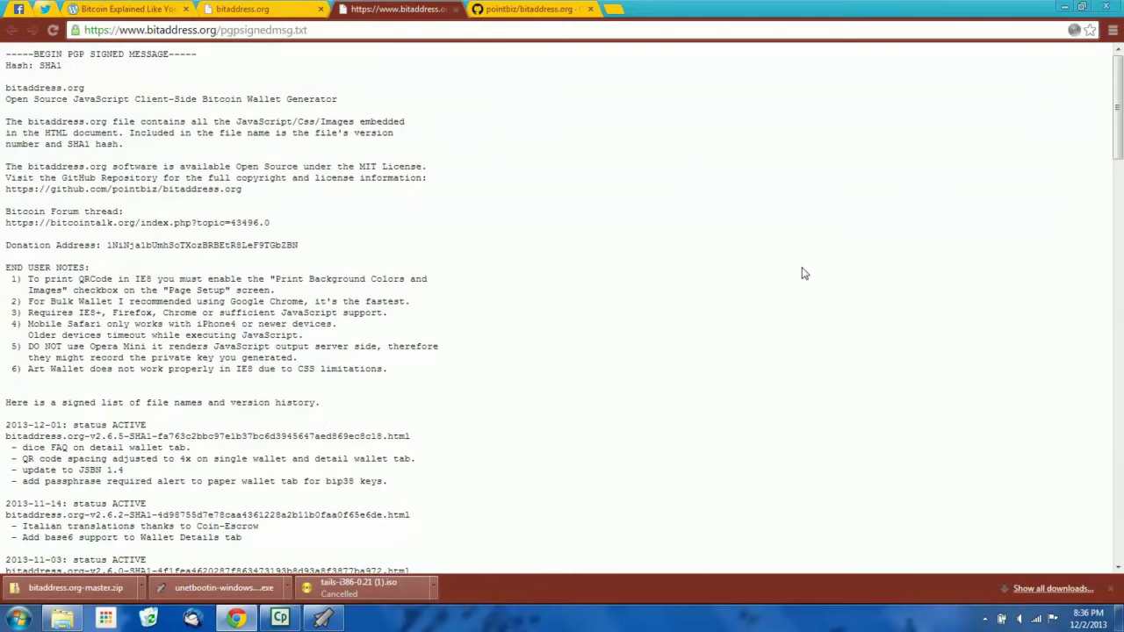
drag(1119, 96, 1118, 143)
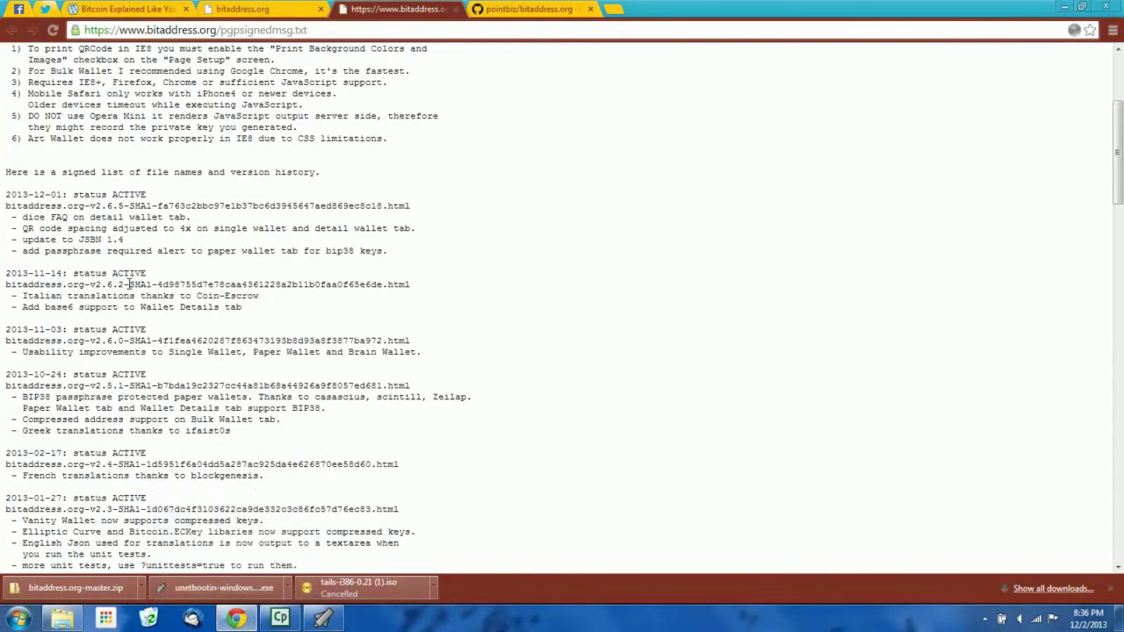
drag(129, 283, 151, 283)
drag(156, 205, 384, 207)
click(382, 246)
click(280, 619)
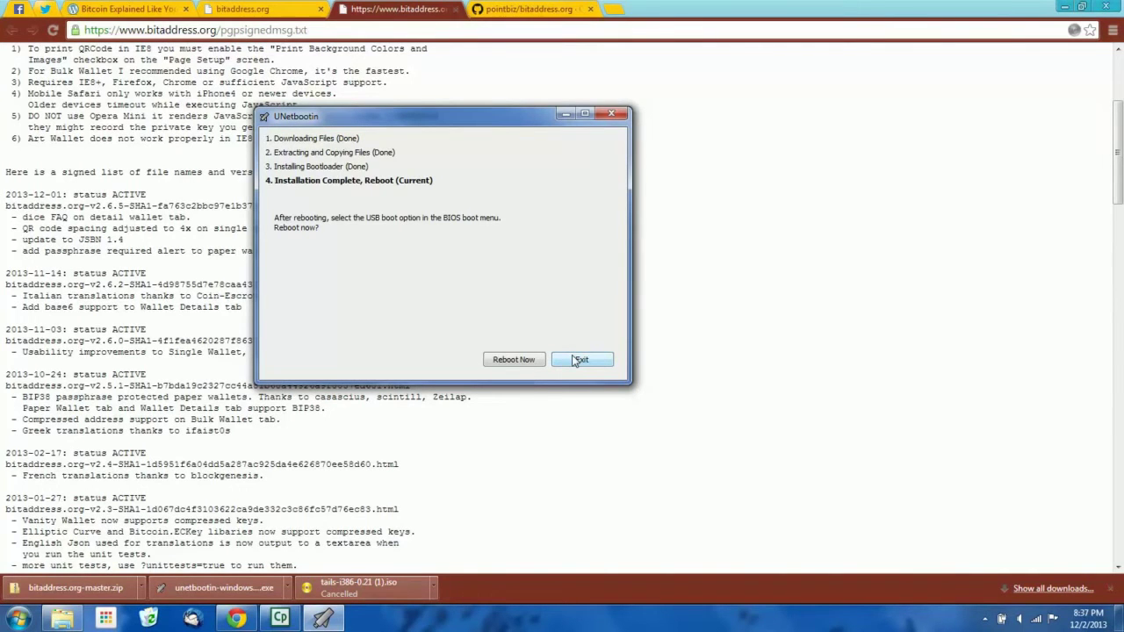
Step: Exit UNetbootin without rebooting and select the bitaddress.org file in the bitaddress.org-master folder
click(580, 360)
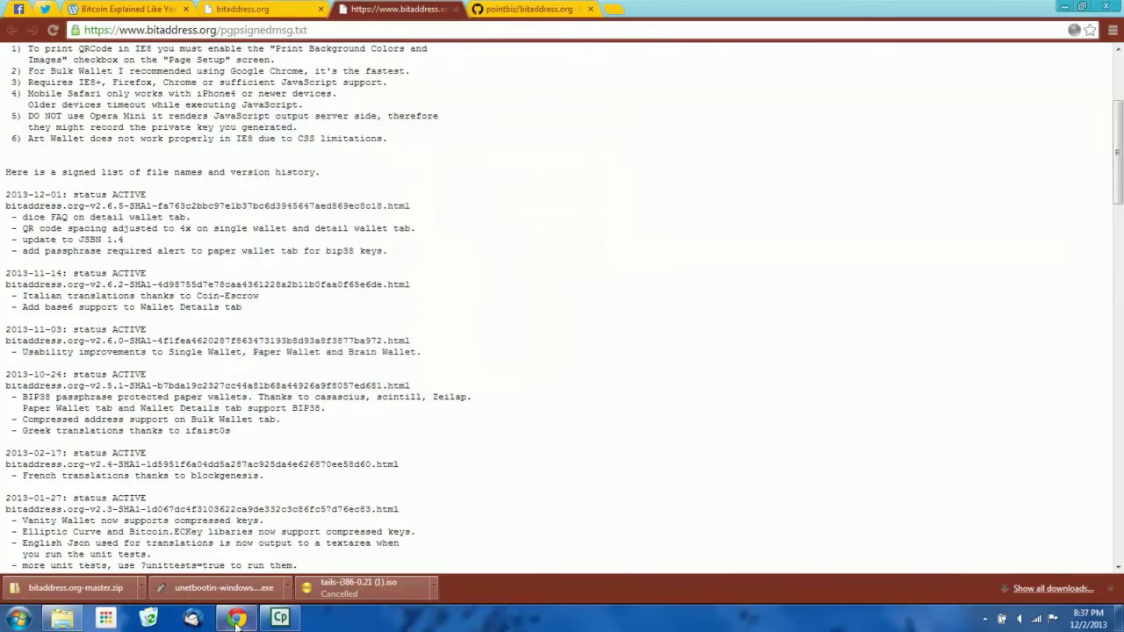
click(62, 618)
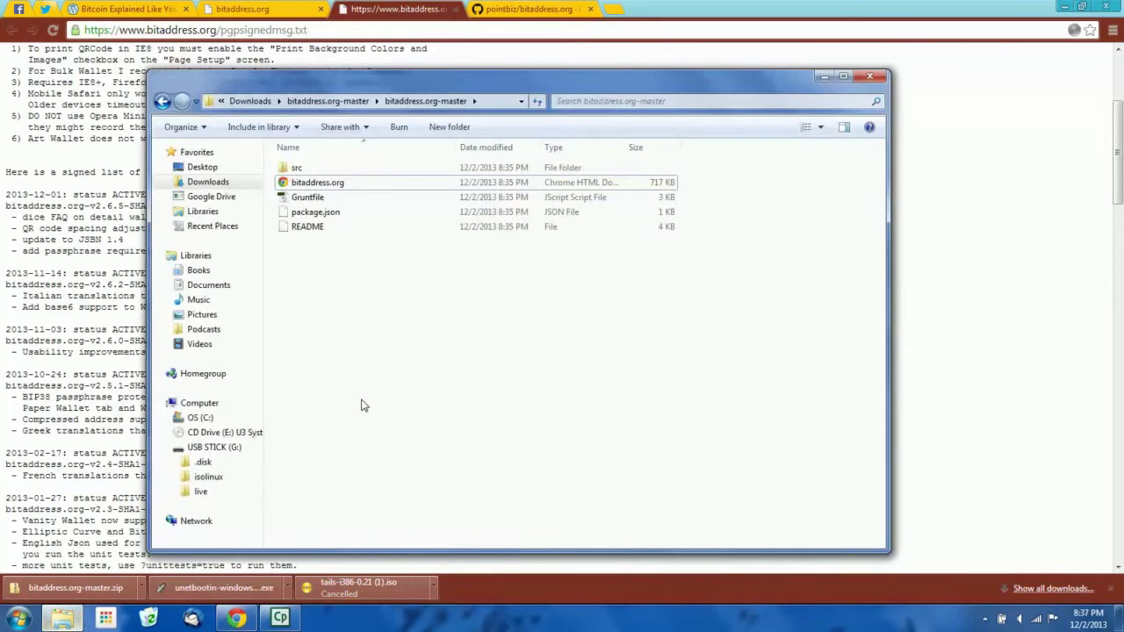
click(324, 187)
drag(325, 187, 334, 210)
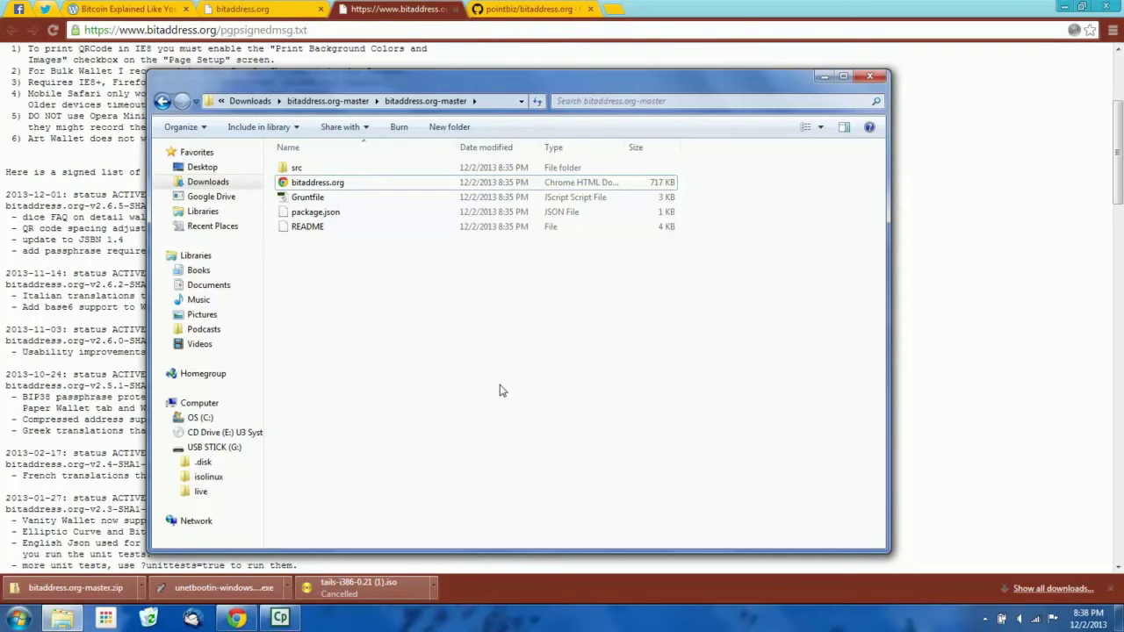
Step: Check Windows' Start menu shutdown options, then move to the Tails live desktop with its recording terminal
click(18, 619)
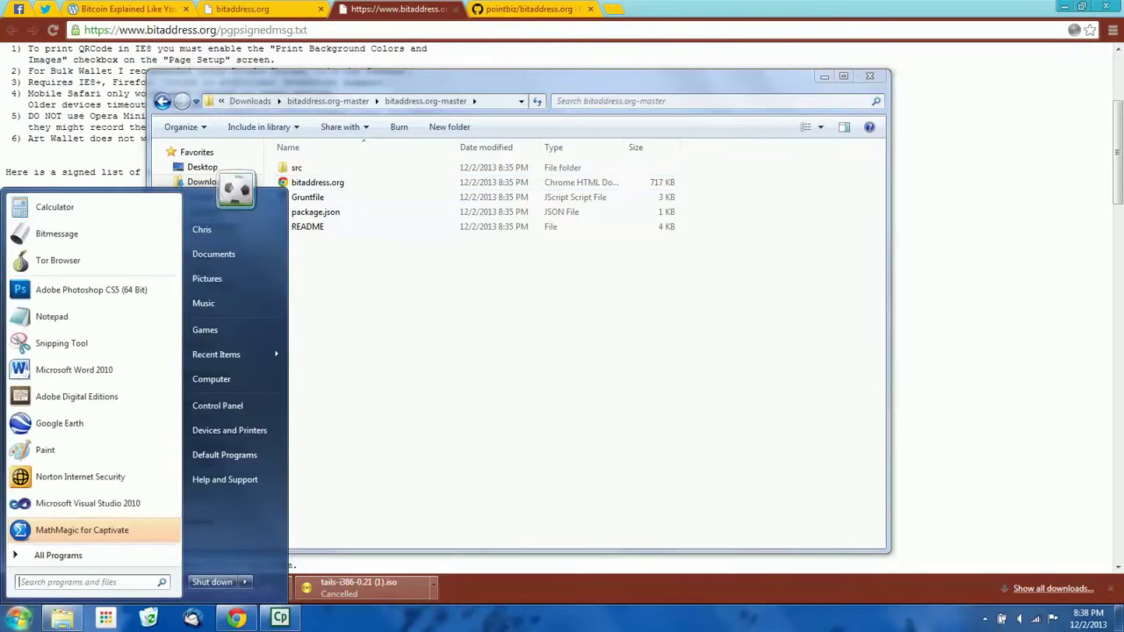
click(248, 581)
click(539, 424)
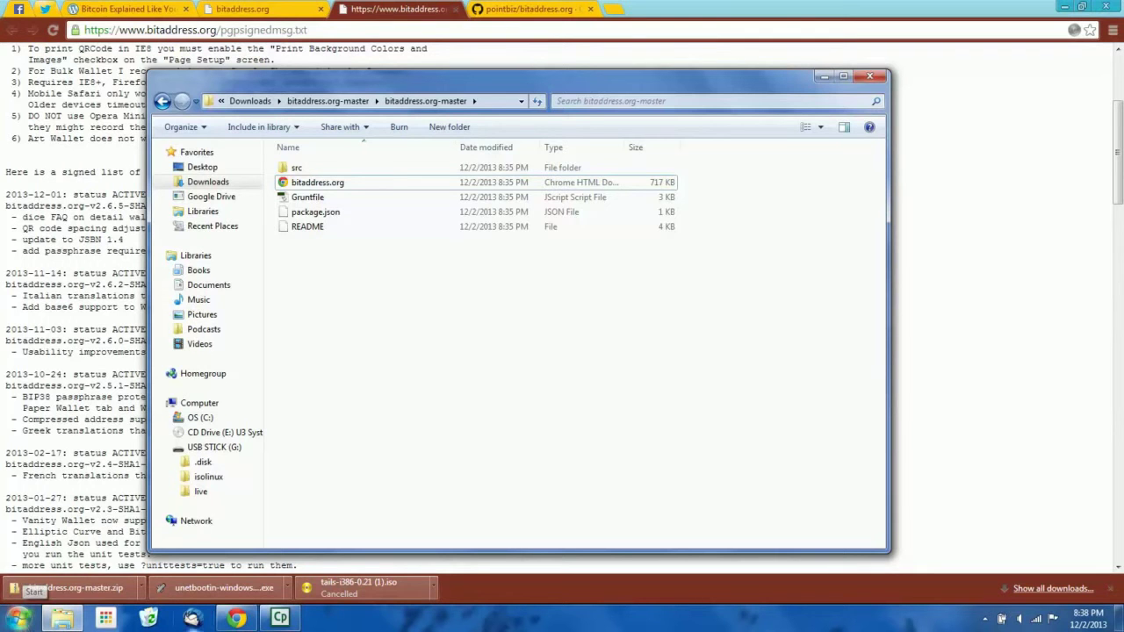
mouse_move(280, 619)
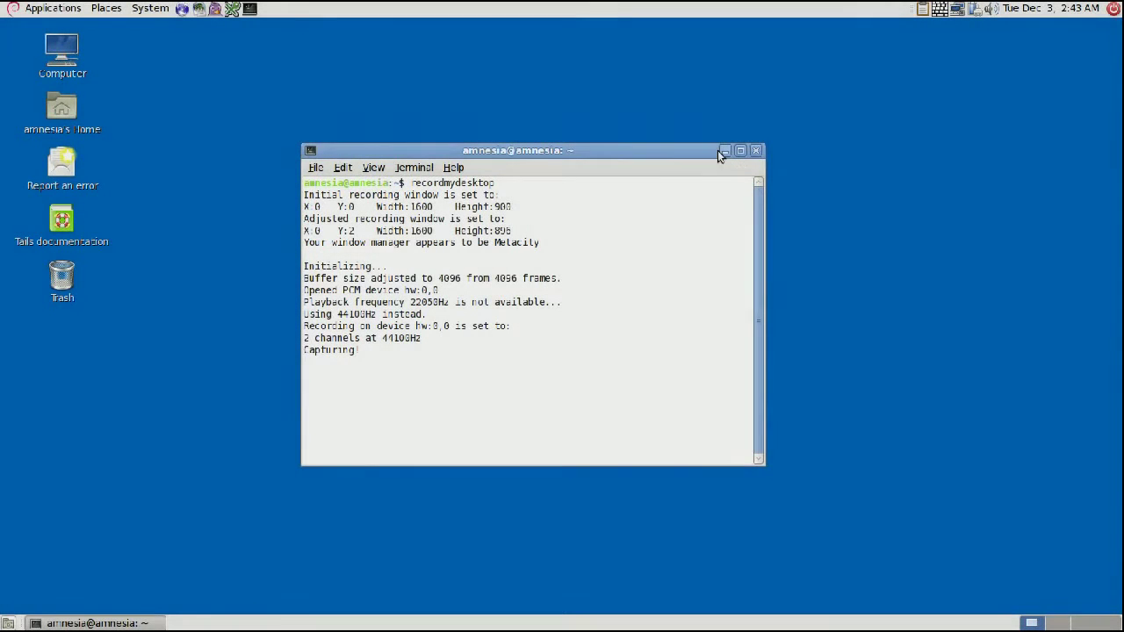
Step: Minimize the terminal and open bitaddress.org.html from the USB STICK in Iceweasel
click(723, 151)
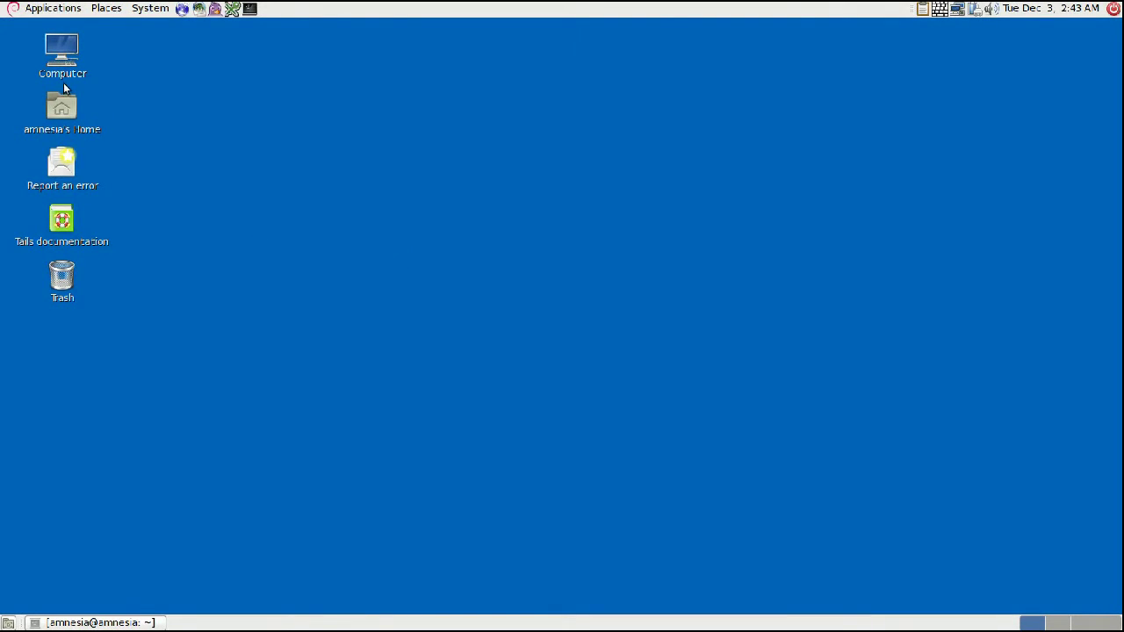
double_click(63, 53)
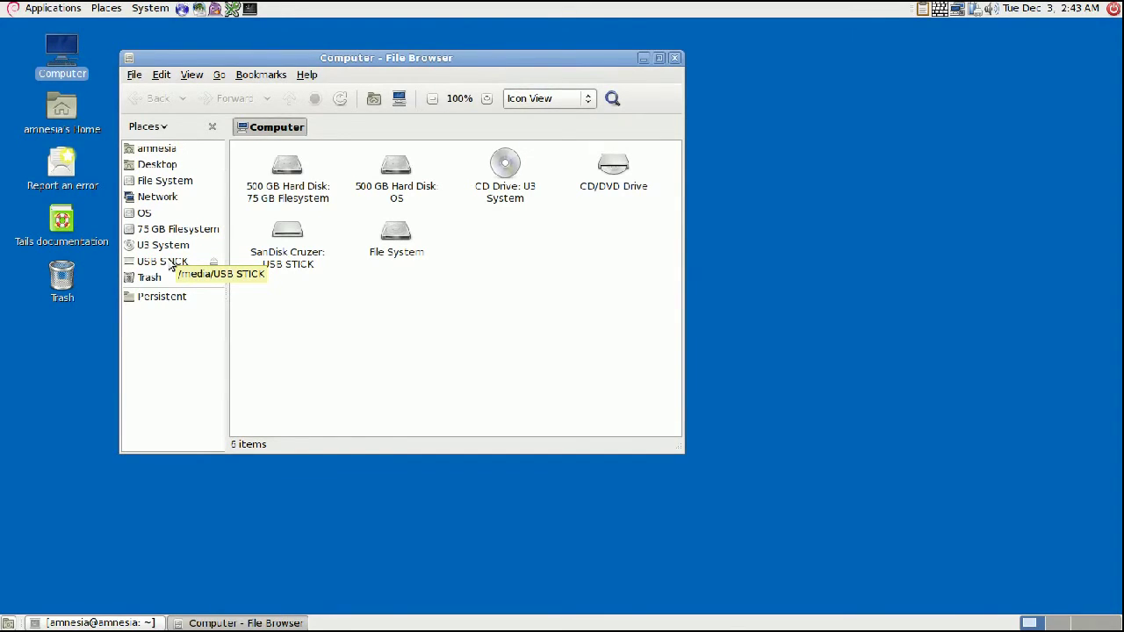
click(172, 267)
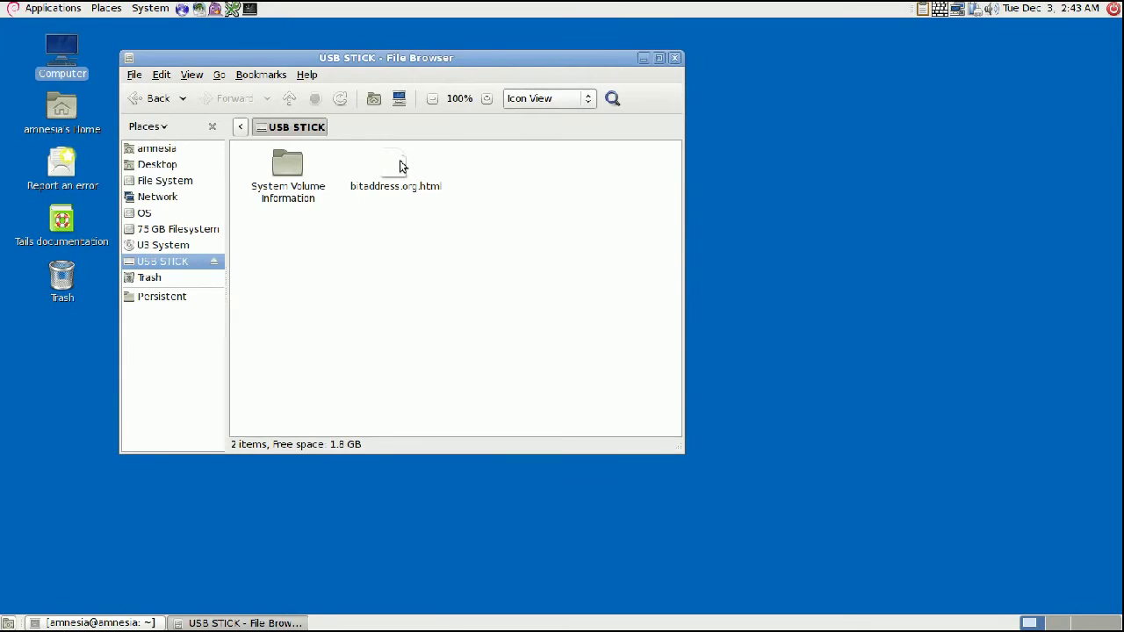
double_click(400, 165)
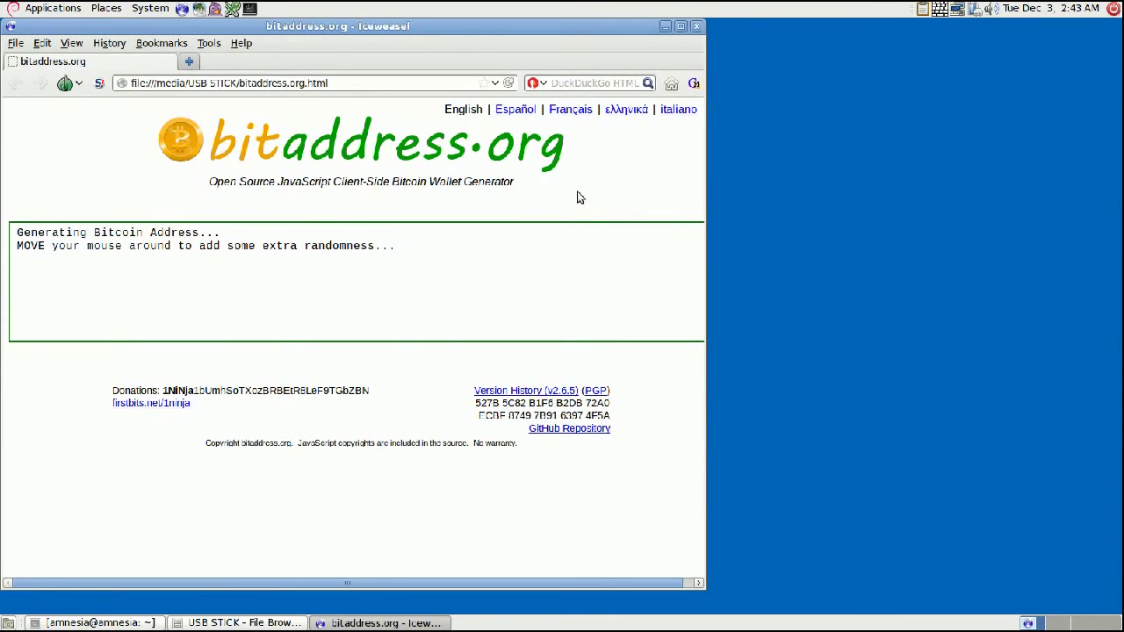
Step: Maximize Iceweasel and scroll through the three generated paper wallets, inspecting the first private key
click(680, 26)
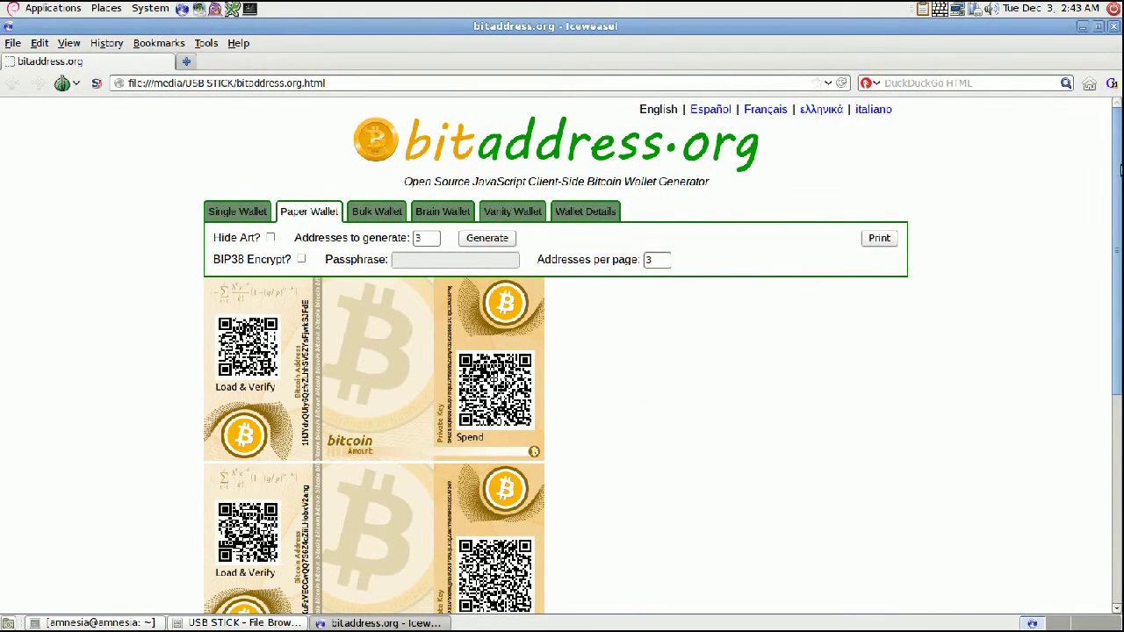
scroll(1120, 232, down, 1)
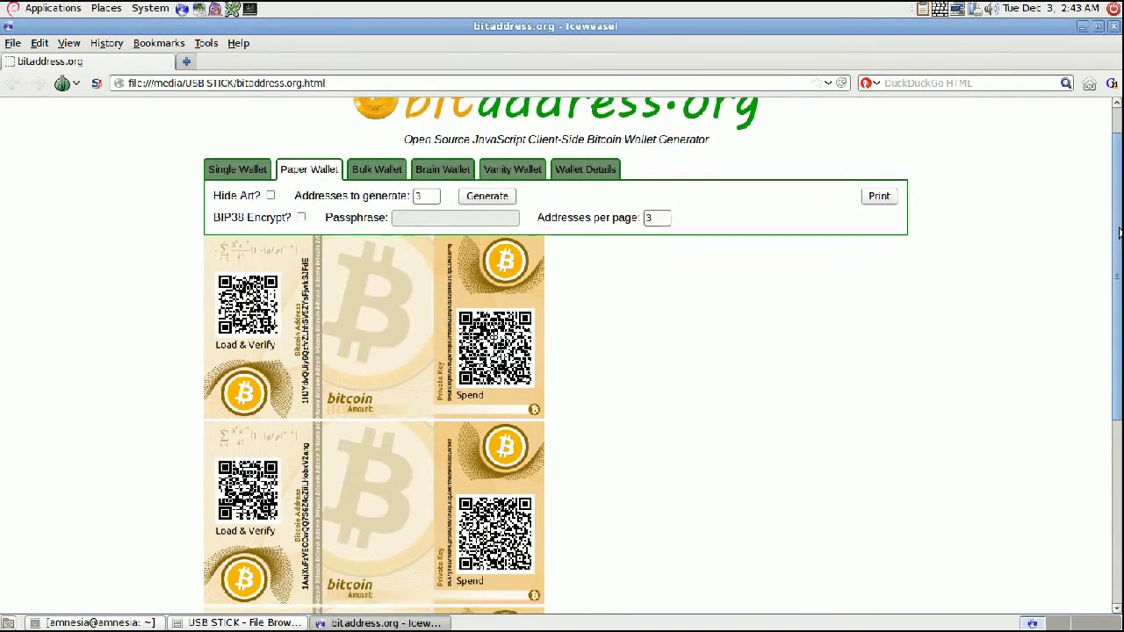
scroll(1119, 233, down, 3)
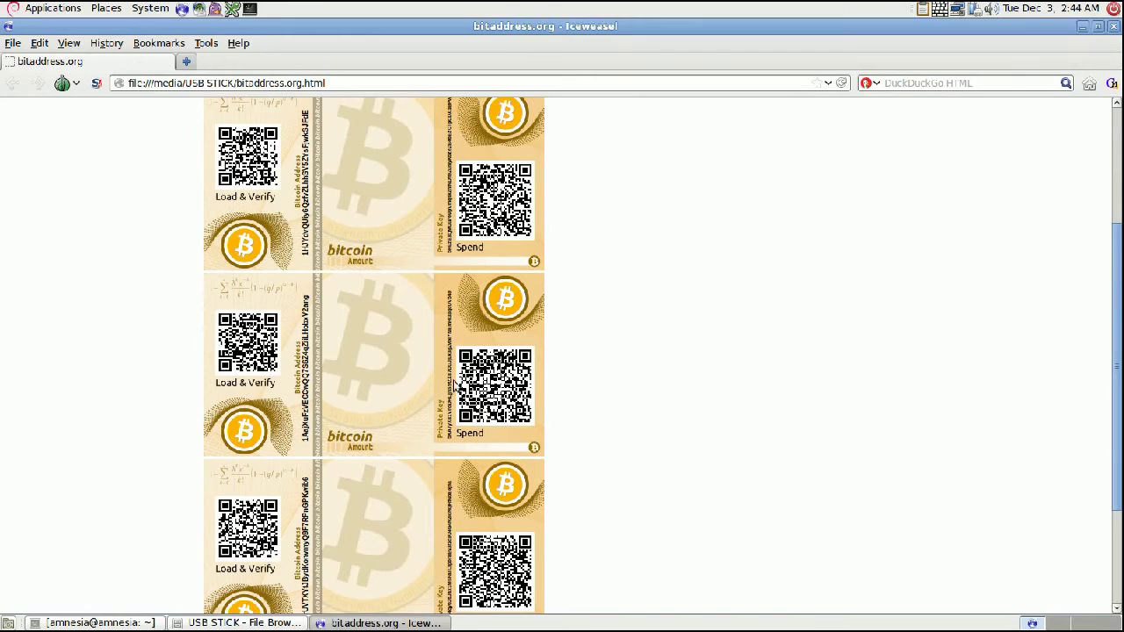
scroll(1120, 257, up, 3)
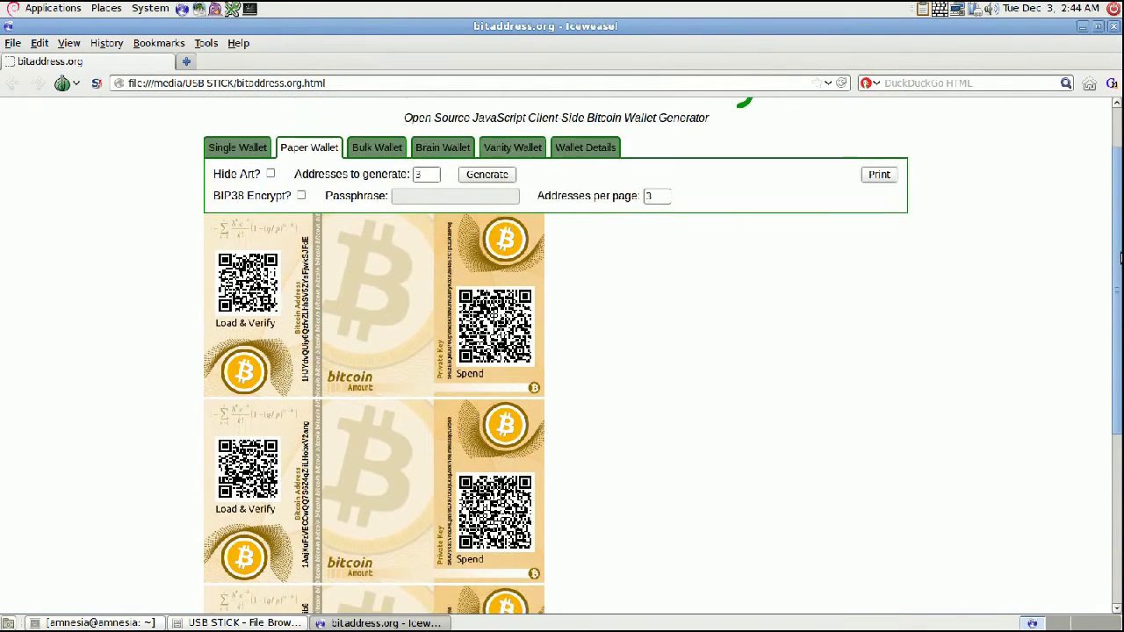
scroll(1121, 257, up, 2)
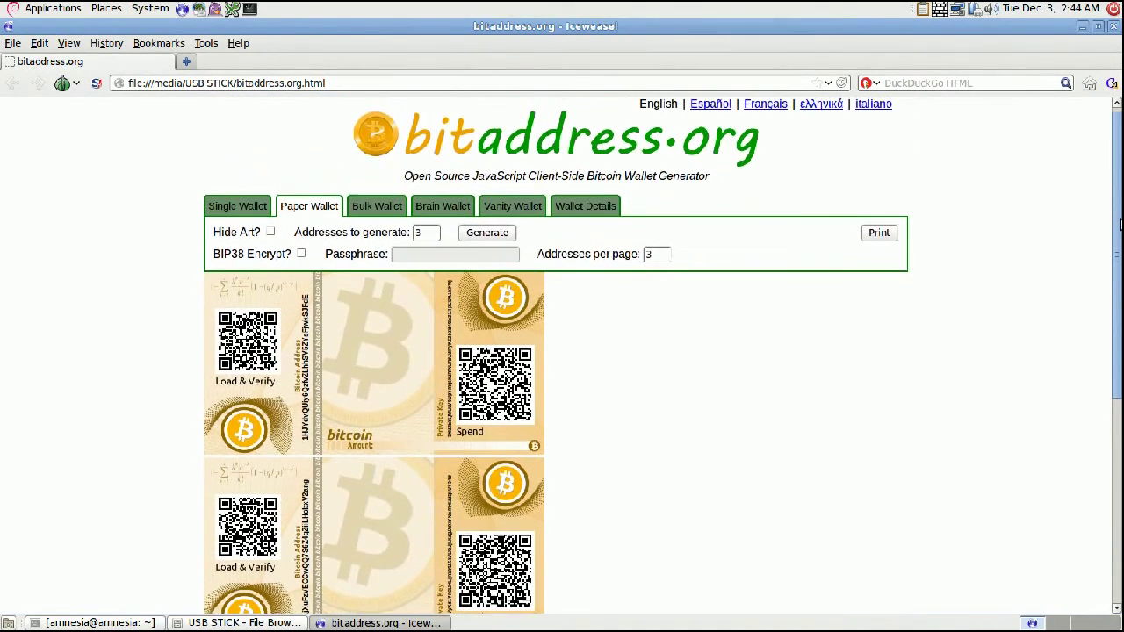
scroll(1119, 226, up, 1)
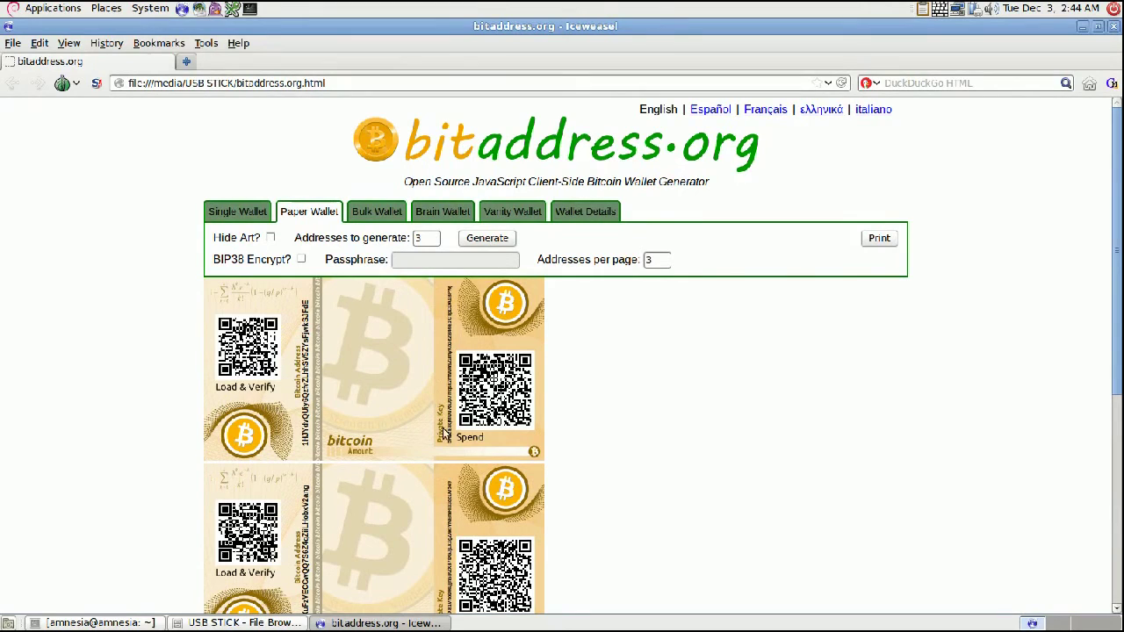
drag(455, 441, 451, 287)
click(427, 309)
Step: Enable BIP38 encryption, enter the encryption passphrase, and select the Addresses to generate value
click(300, 260)
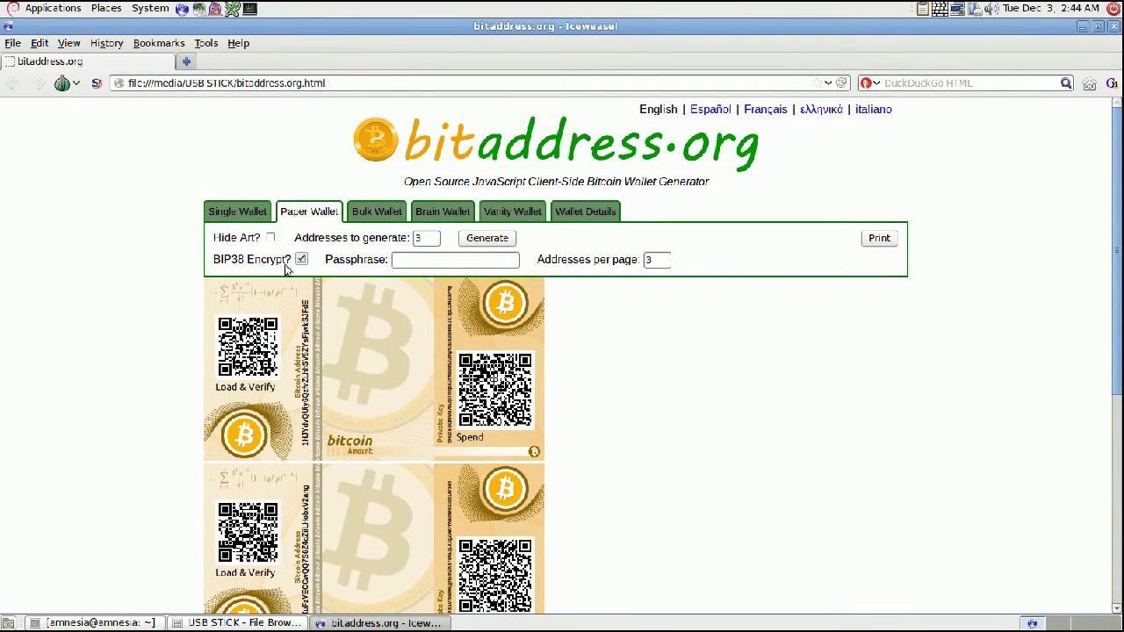
click(491, 261)
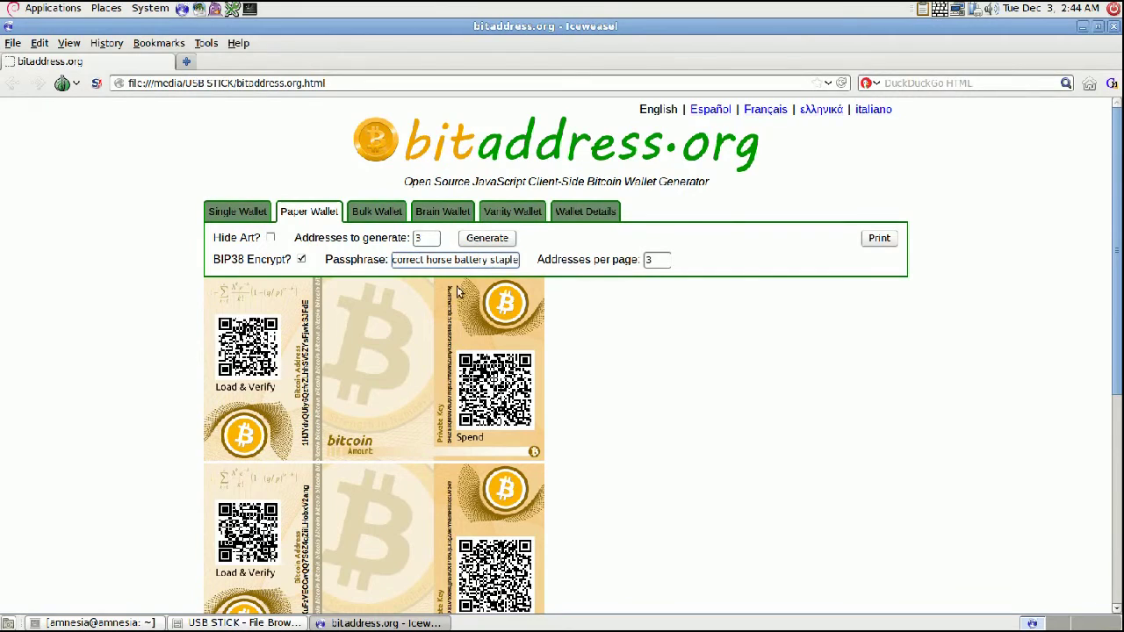
double_click(427, 238)
Step: Generate 10 BIP38-encrypted paper wallets and inspect the first wallet's encrypted private key
text(10)
click(502, 243)
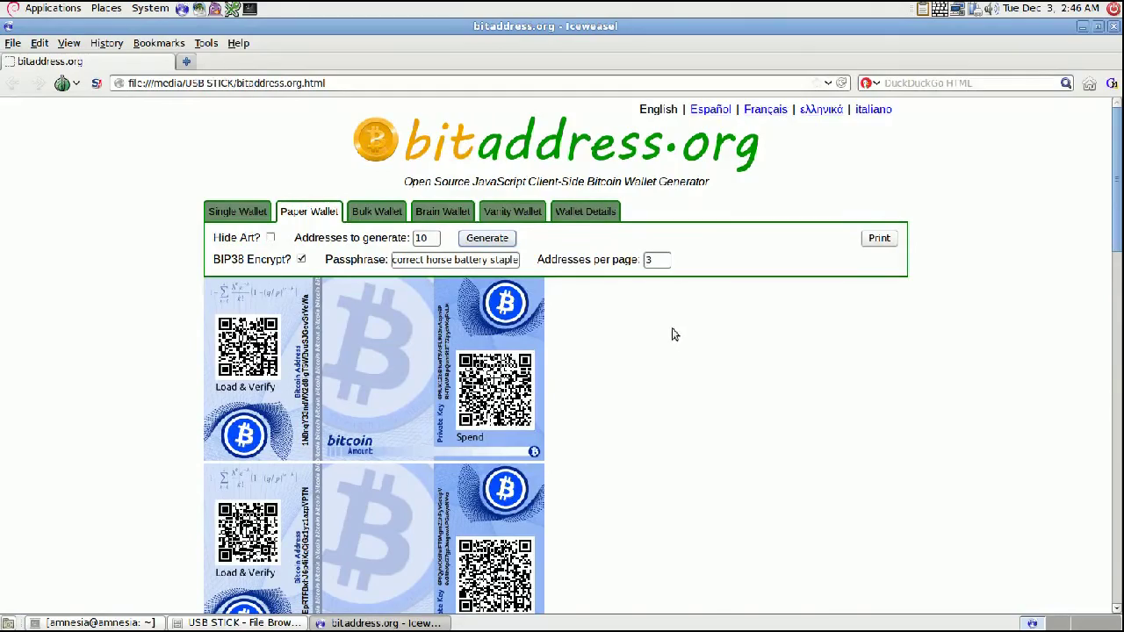
mouse_move(1120, 158)
mouse_down()
mouse_move(1116, 360)
mouse_move(1116, 140)
mouse_up()
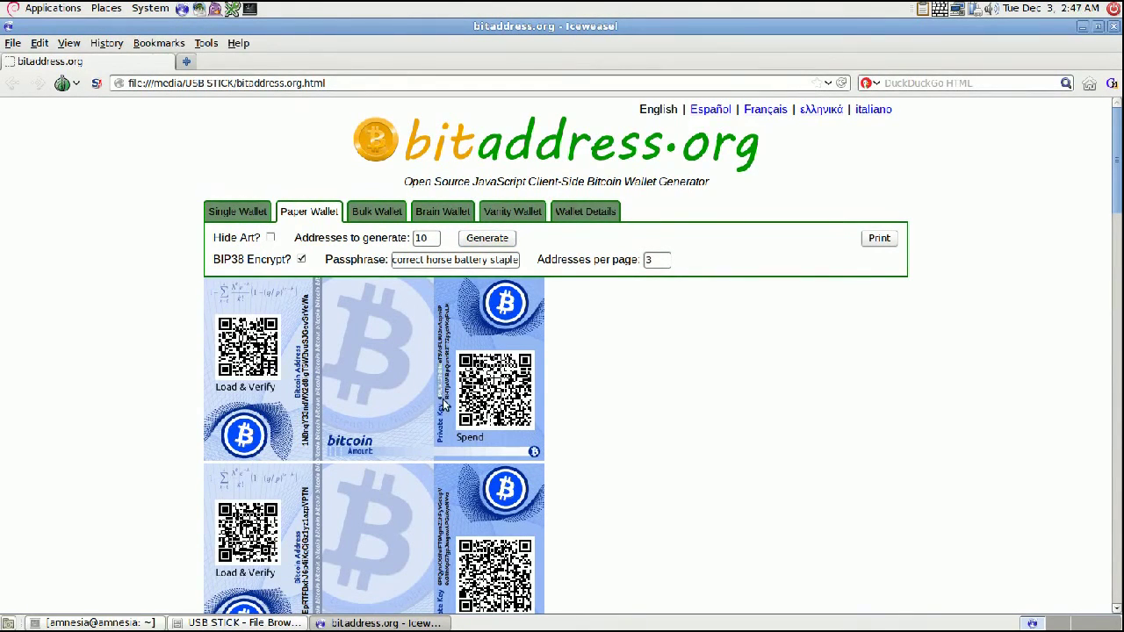
drag(441, 399, 438, 374)
click(880, 238)
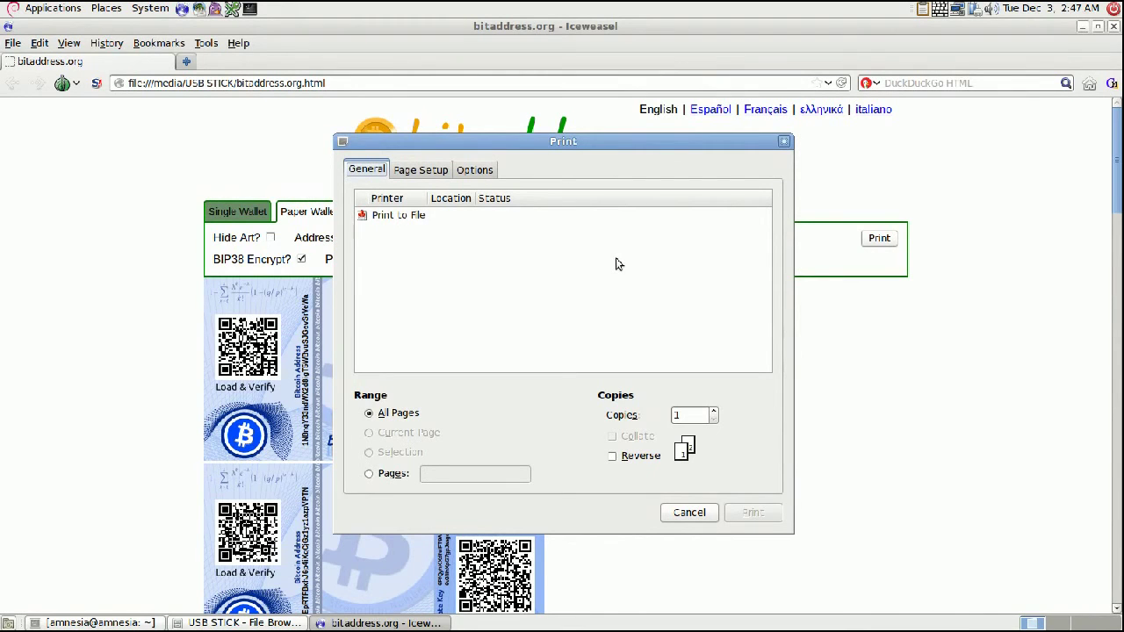
click(414, 223)
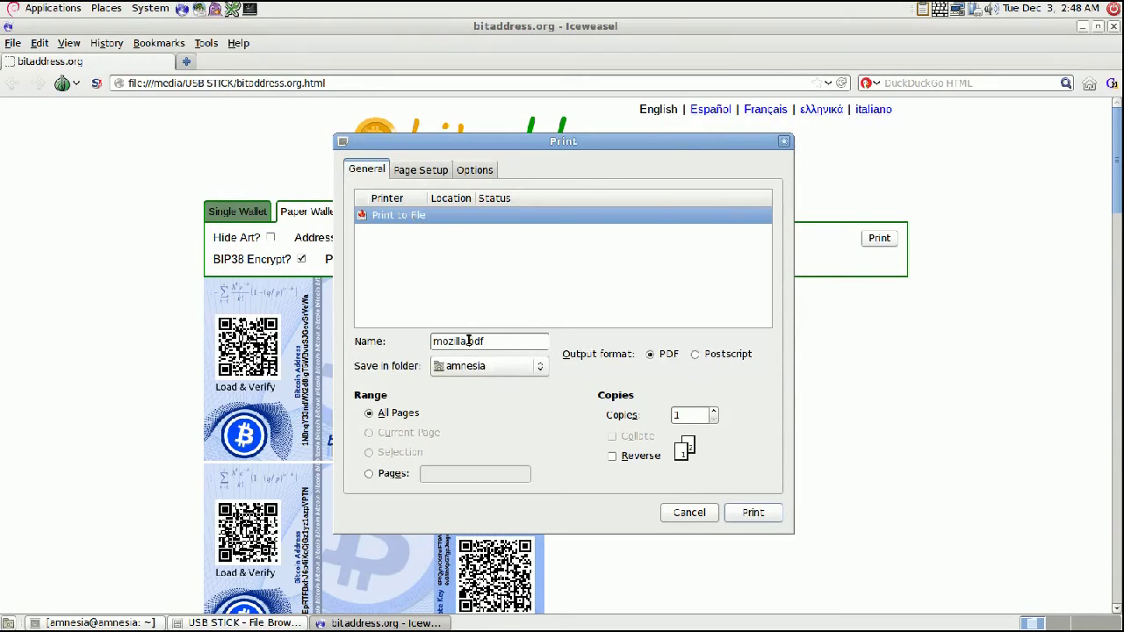
drag(463, 341, 406, 341)
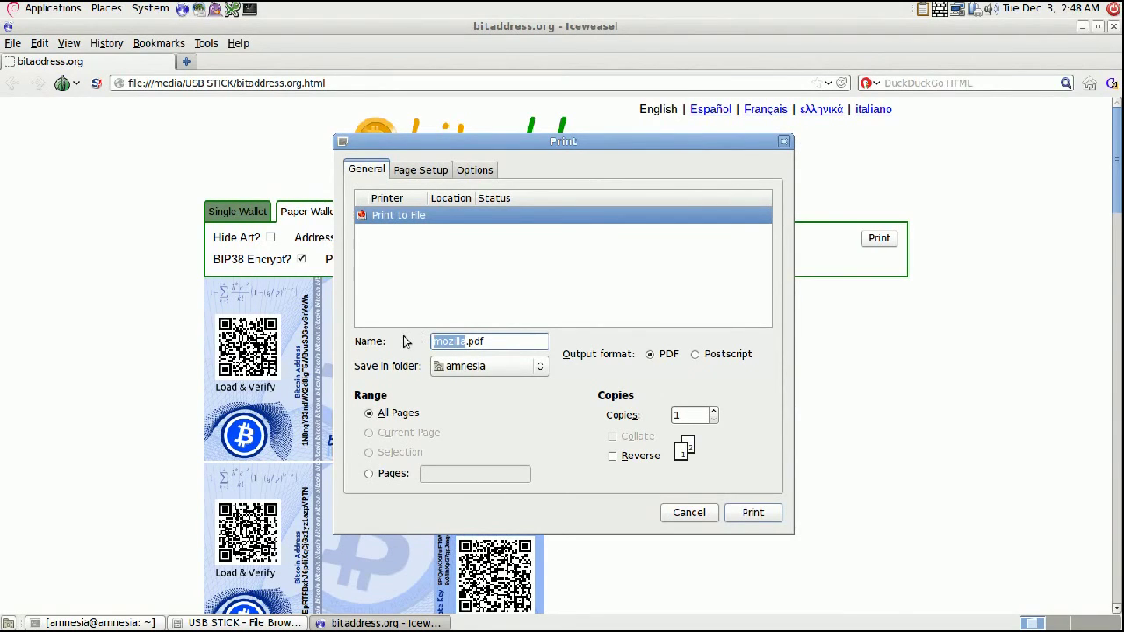
text(paperwallets)
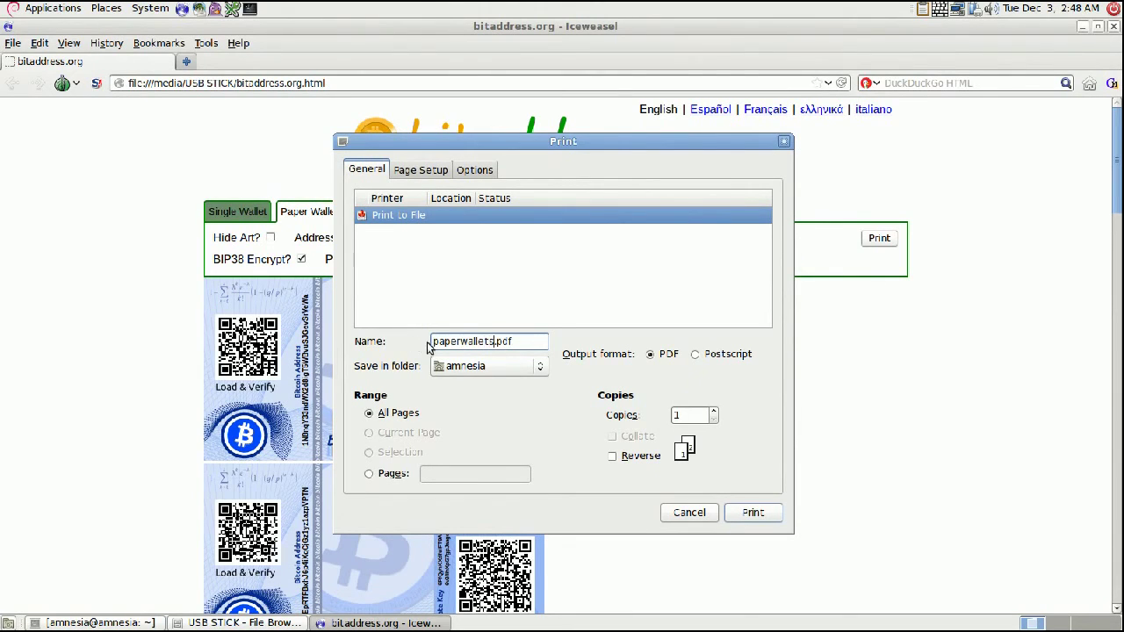
click(503, 369)
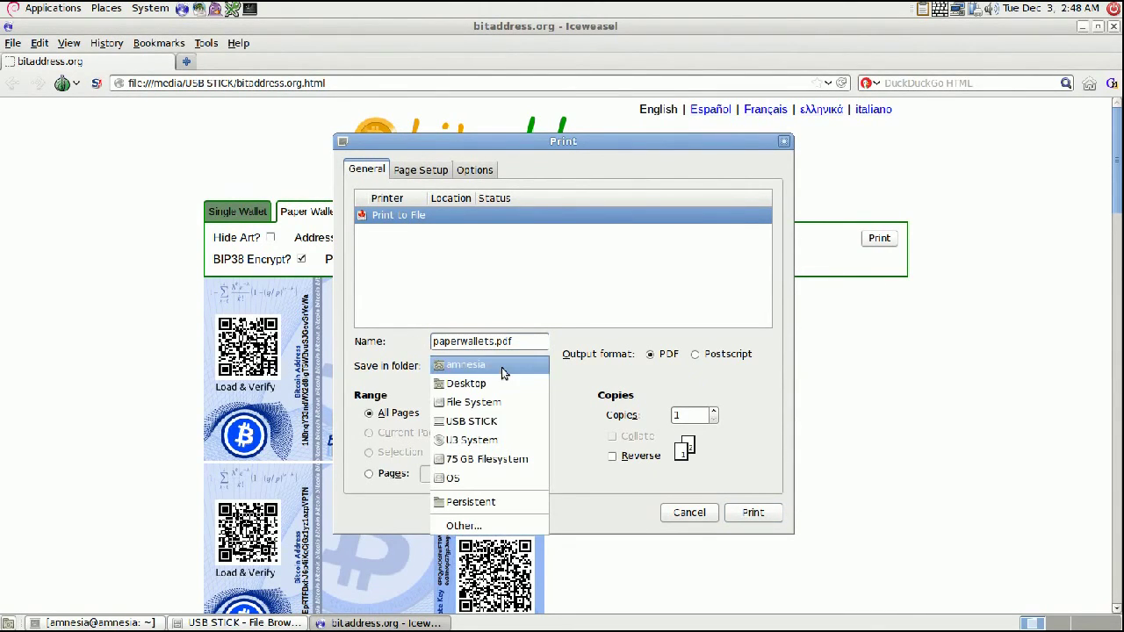
click(486, 422)
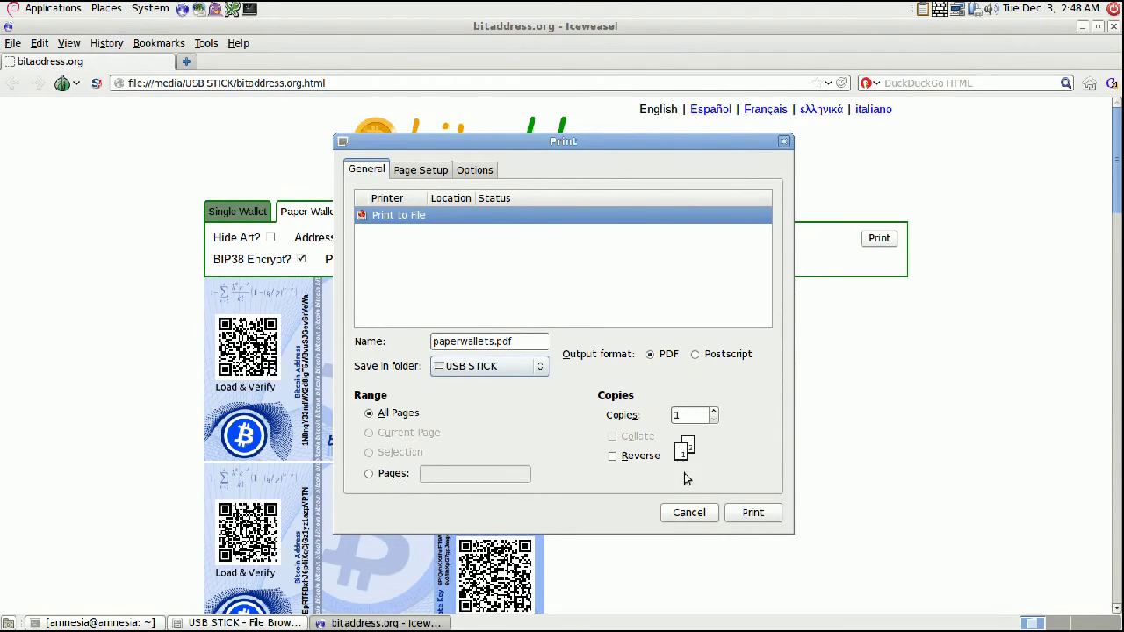
click(753, 513)
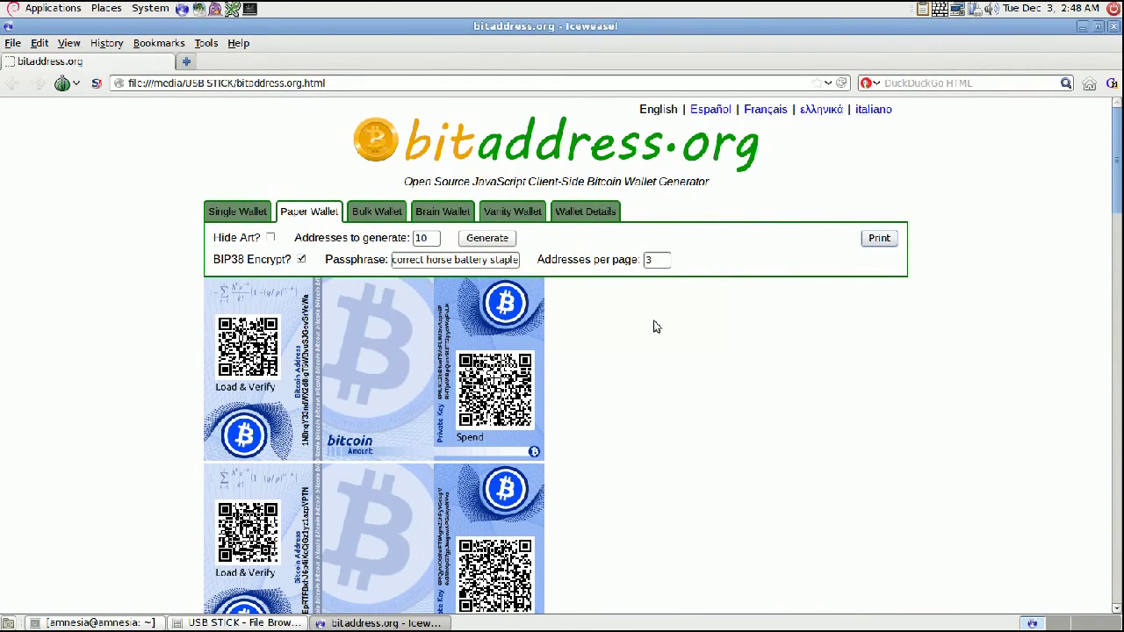
Step: Close Iceweasel, preview paperwallets.pdf in Document Viewer, then bring up the Tails shutdown menu
click(1113, 26)
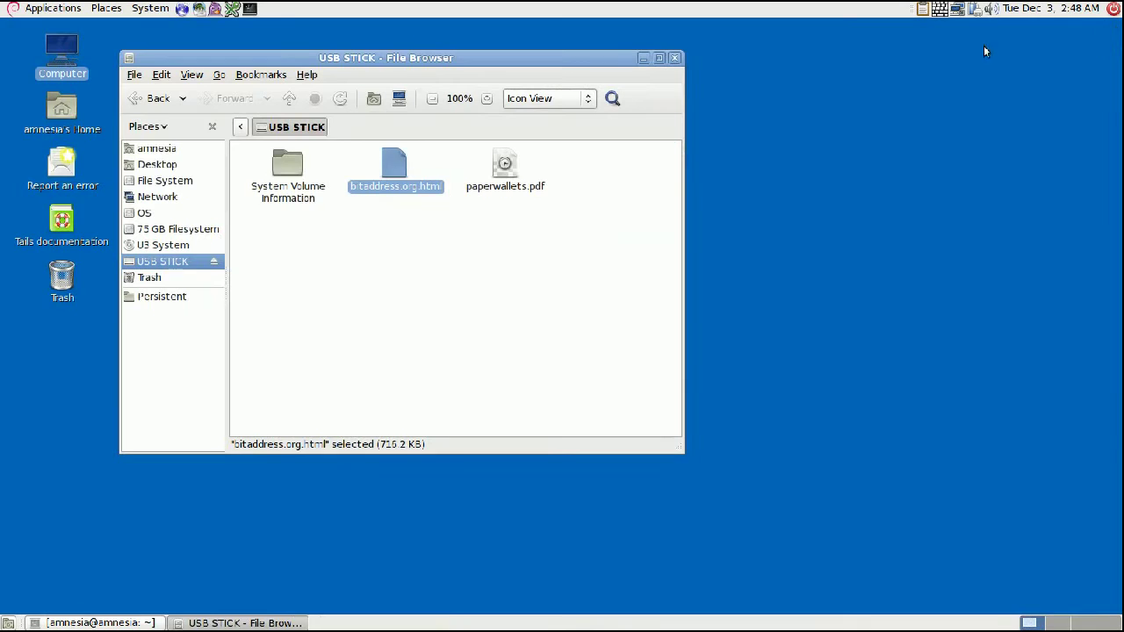
click(514, 272)
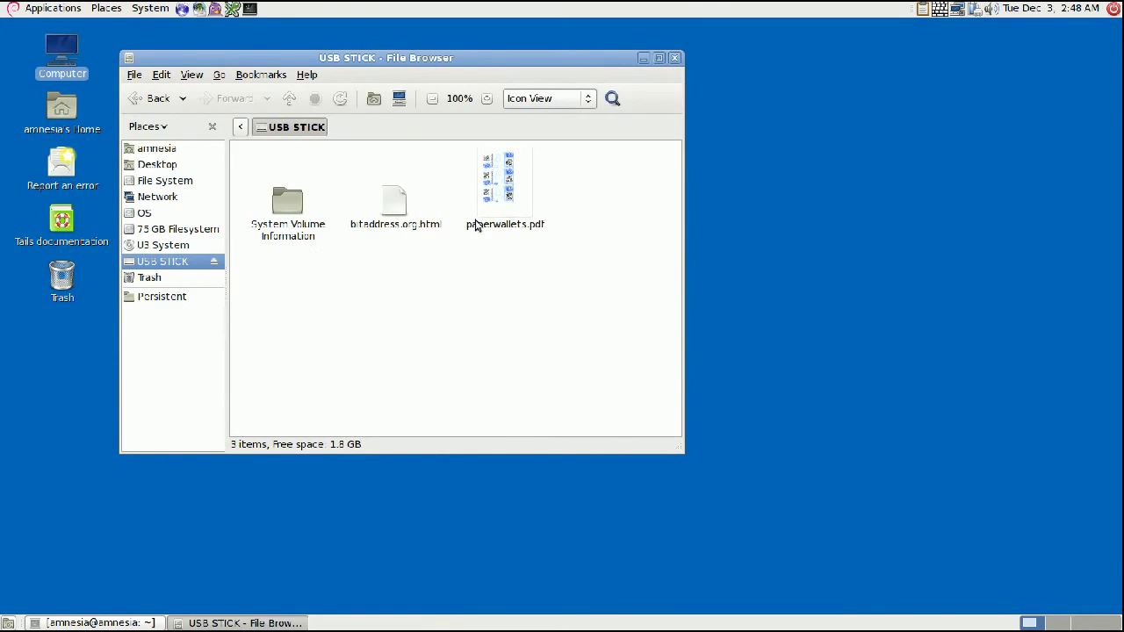
double_click(507, 194)
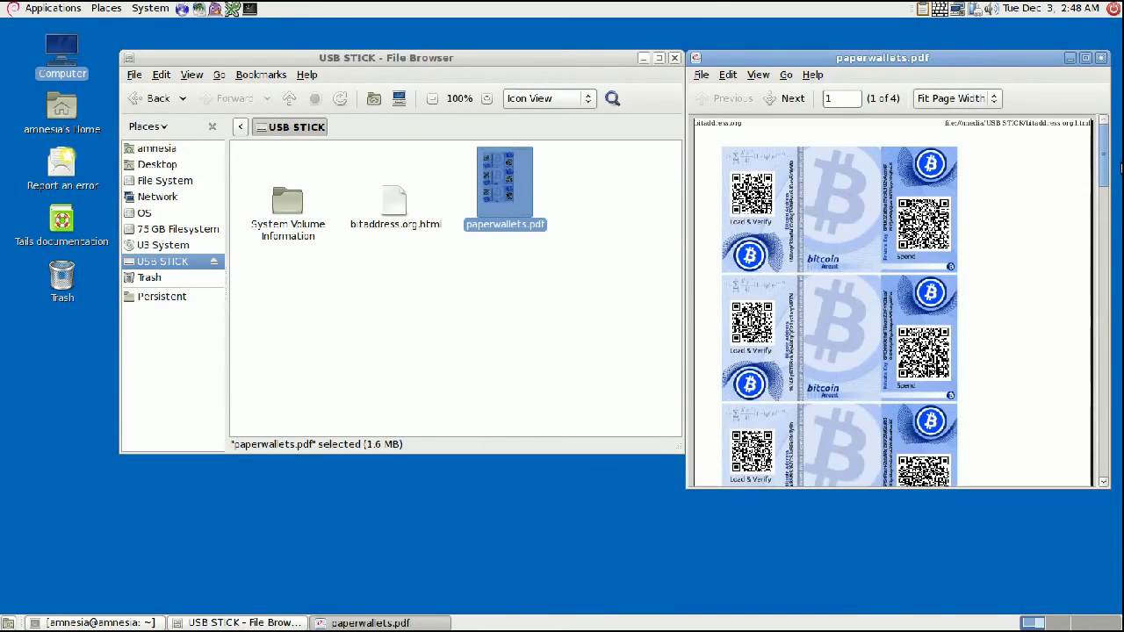
drag(1106, 163, 1093, 132)
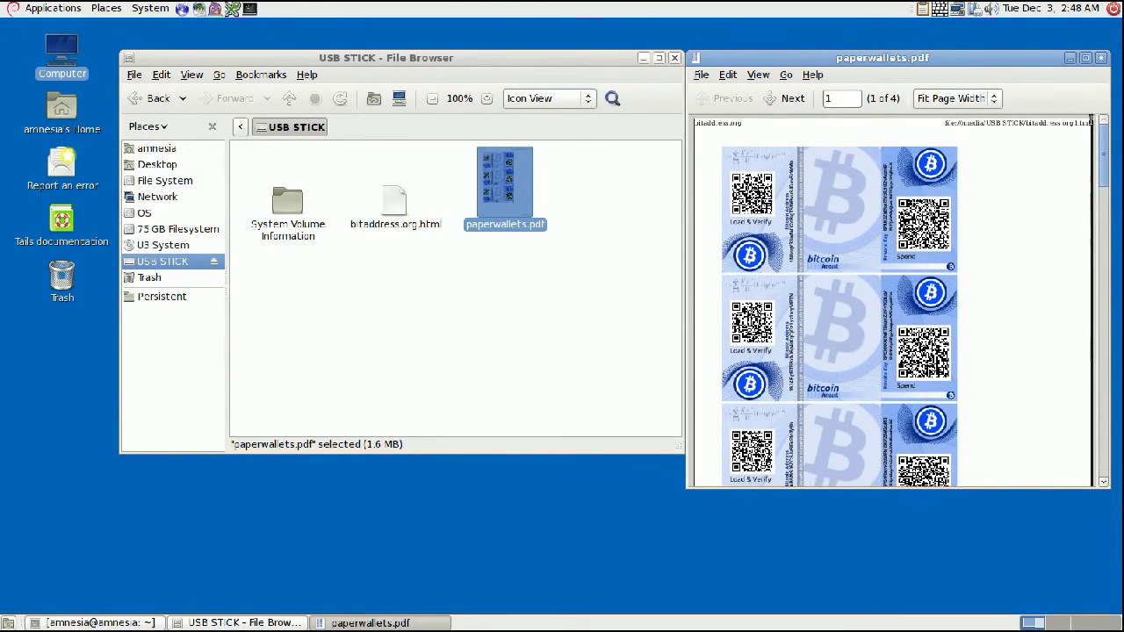
click(1101, 58)
click(646, 195)
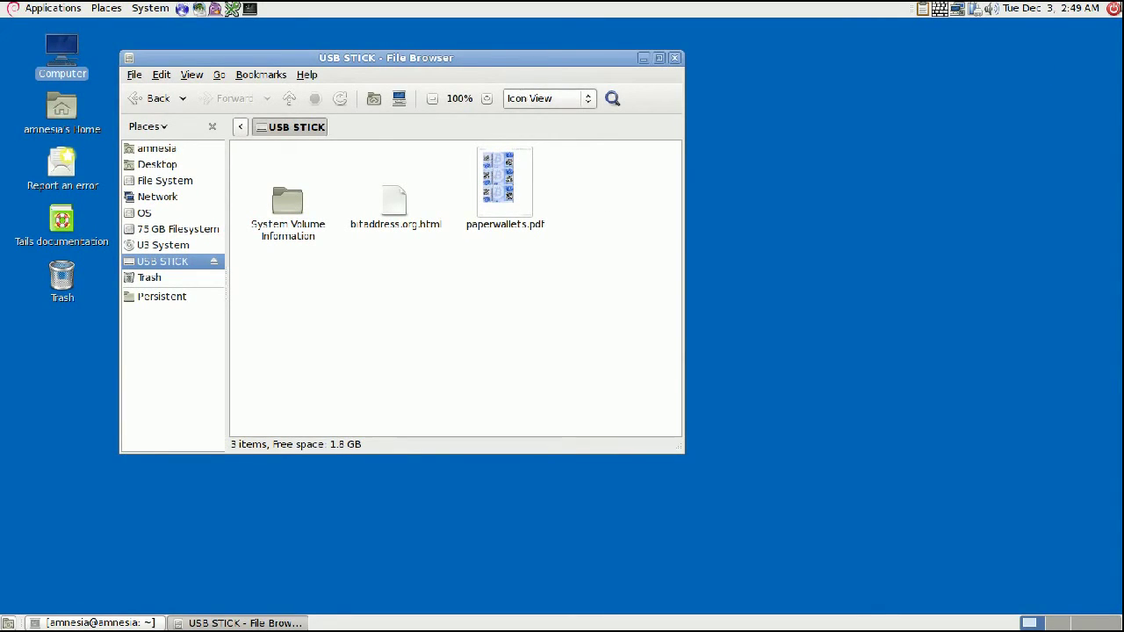
click(1114, 10)
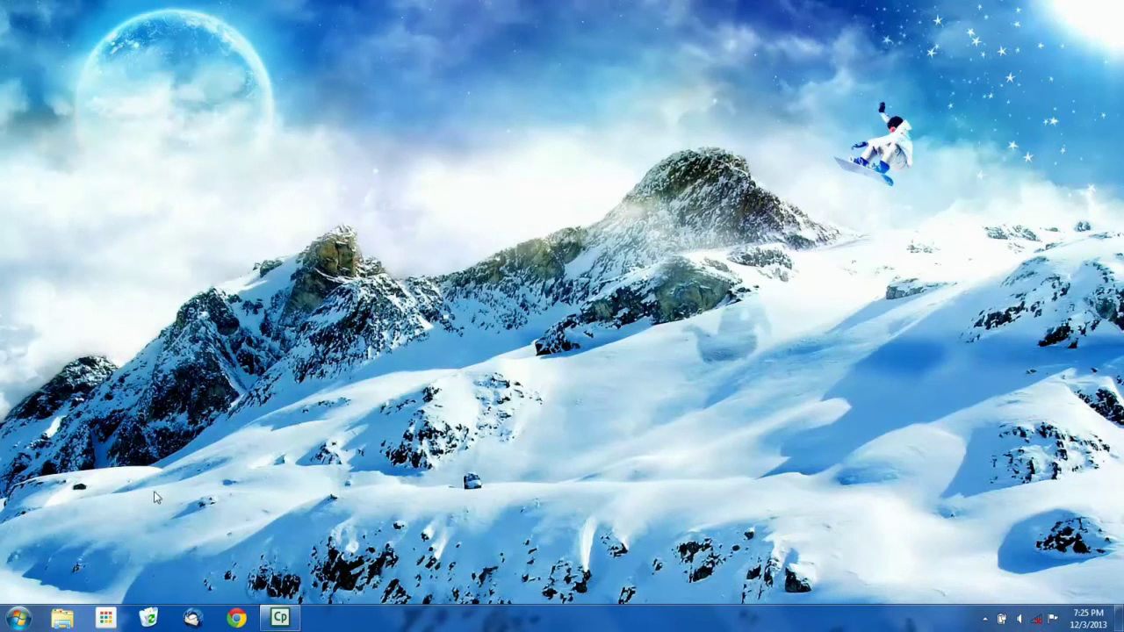
Step: Back on Windows, open paperwallets.pdf from USB STICK (G:) in Adobe Reader
click(62, 620)
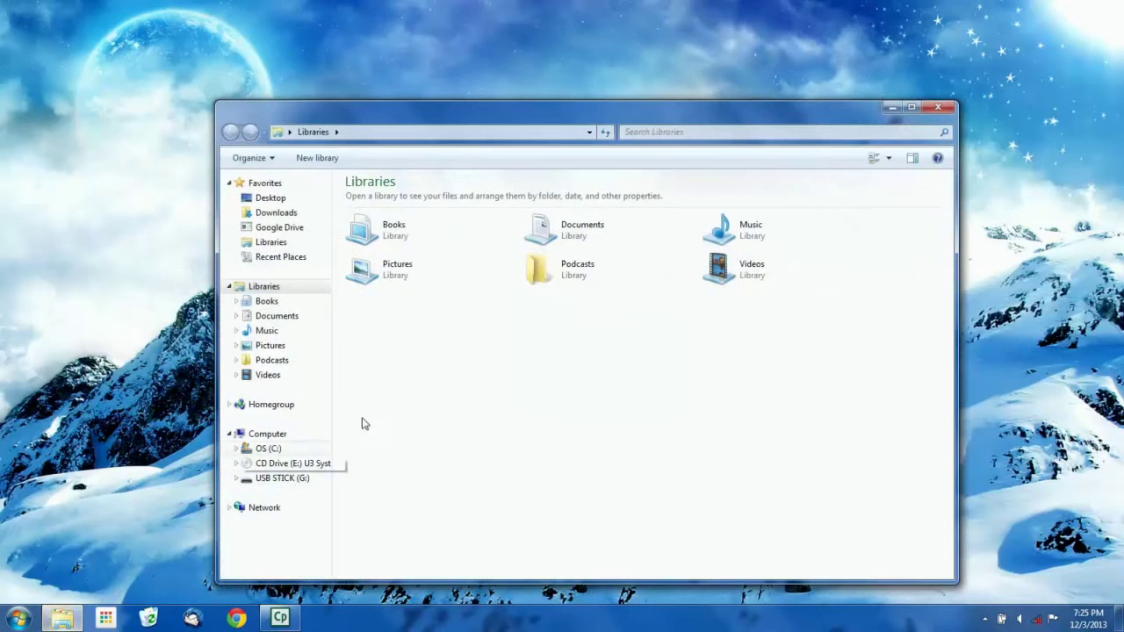
click(286, 478)
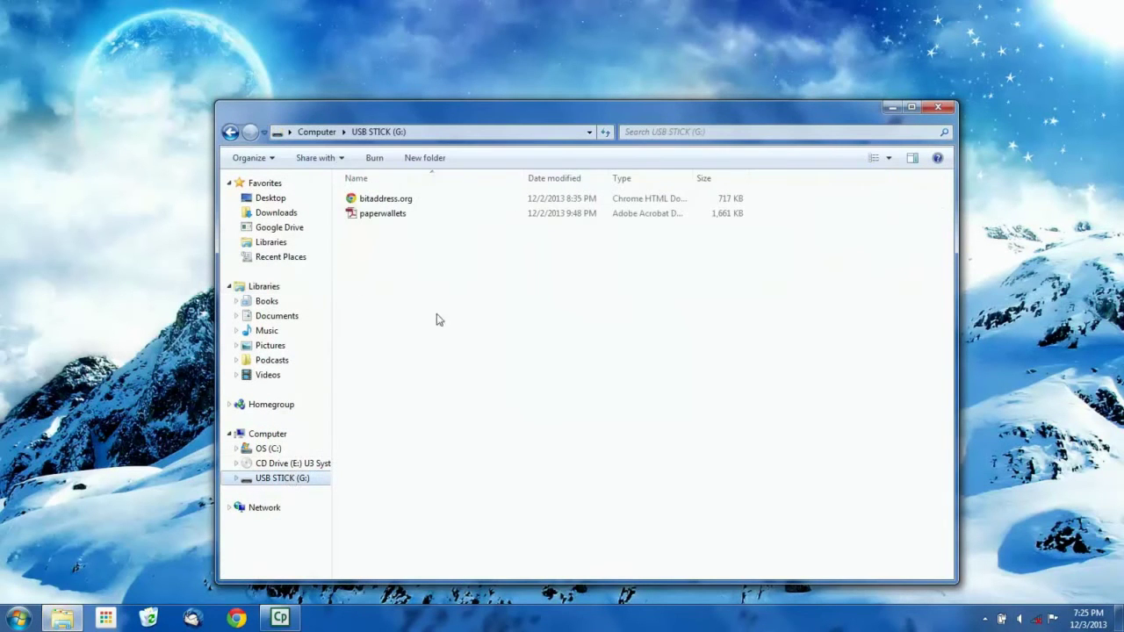
click(399, 214)
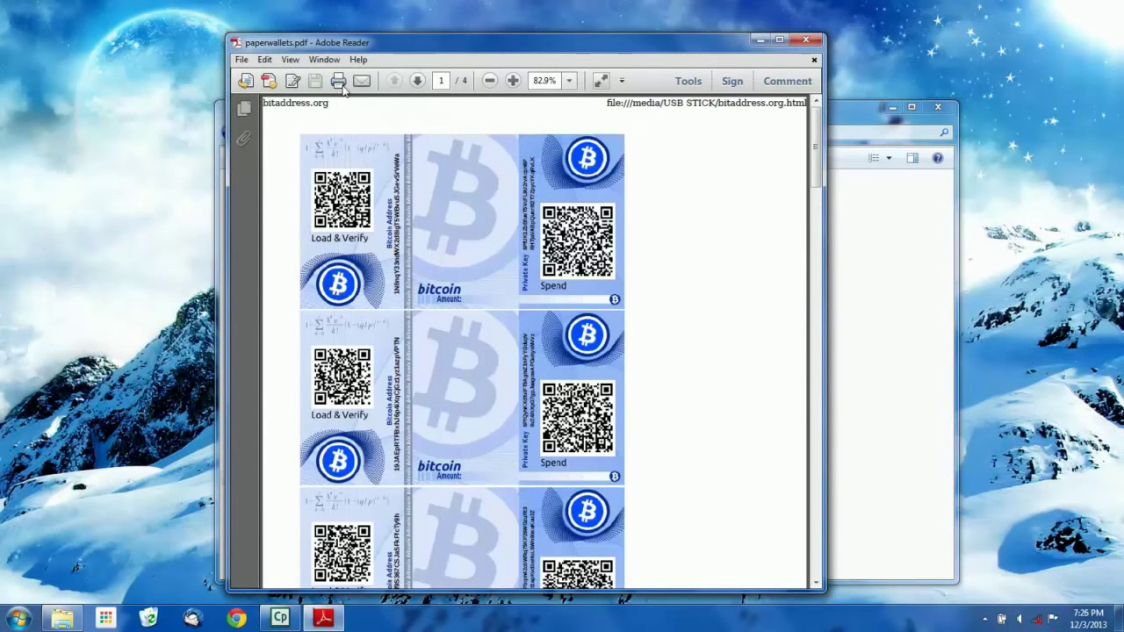
click(338, 81)
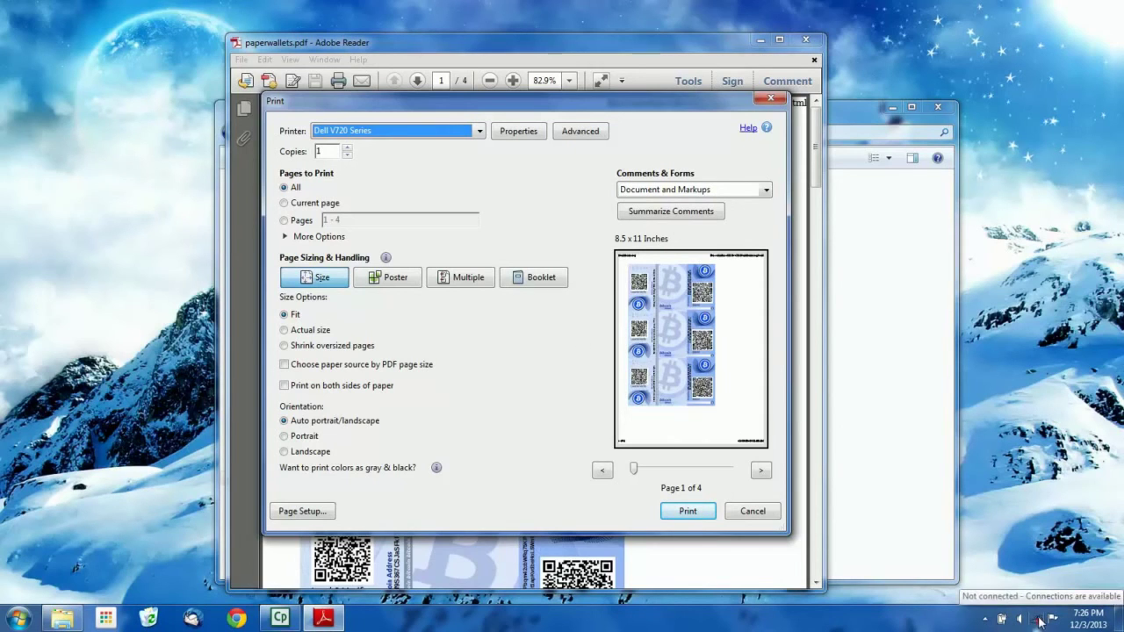
click(752, 512)
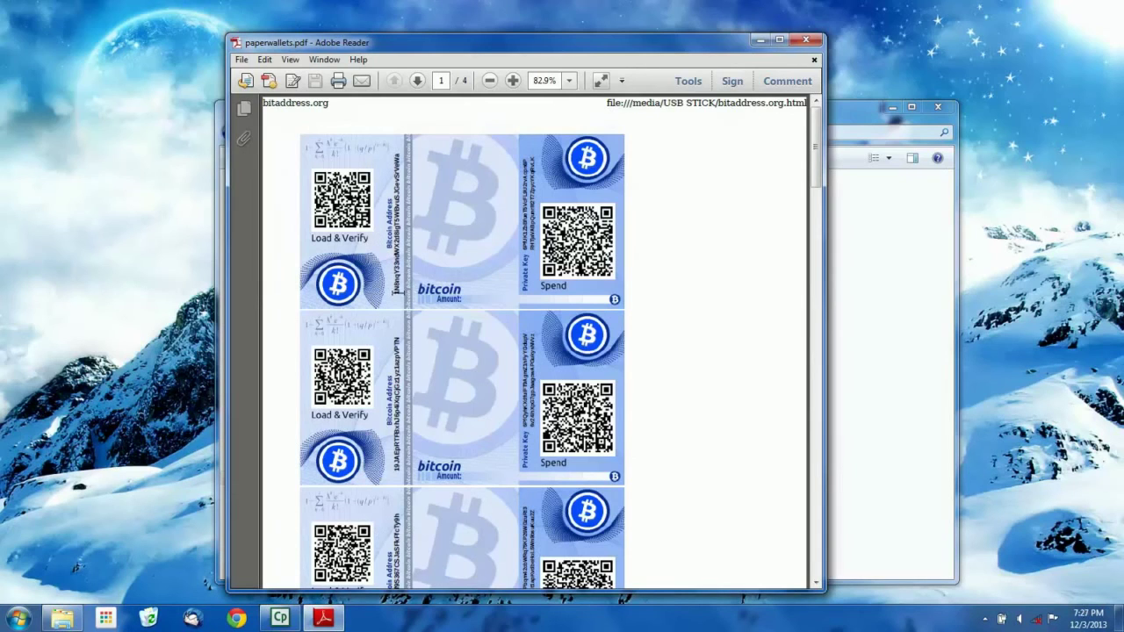
Step: Select the vertical Bitcoin address text, dismiss the untagged-document prompt, and close Adobe Reader
drag(394, 287, 400, 158)
click(726, 437)
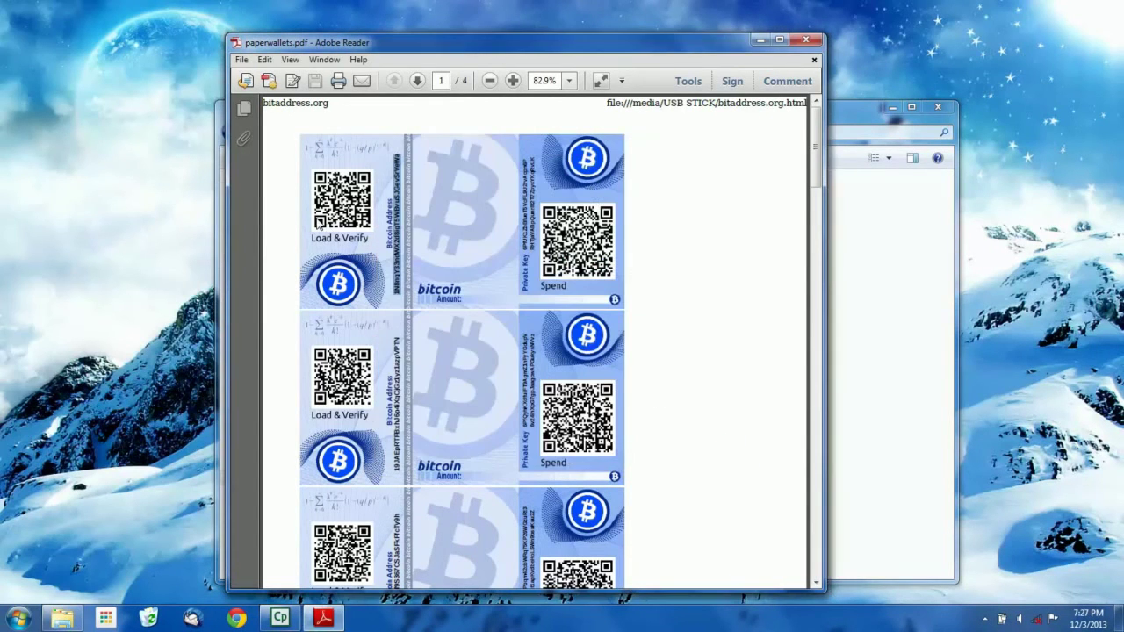
click(388, 191)
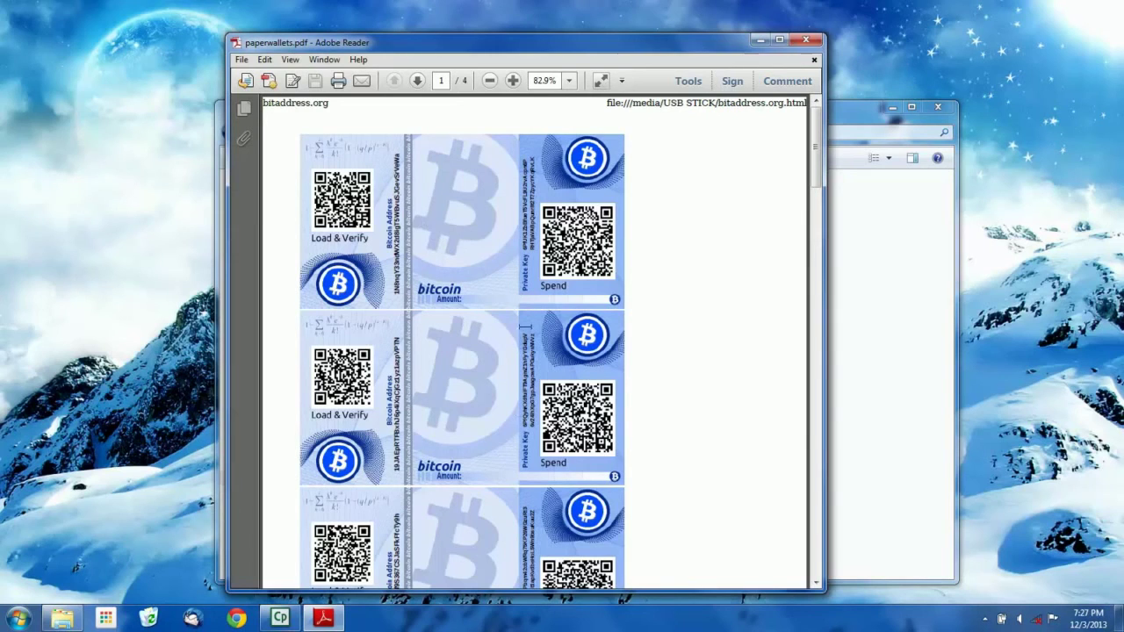
click(811, 42)
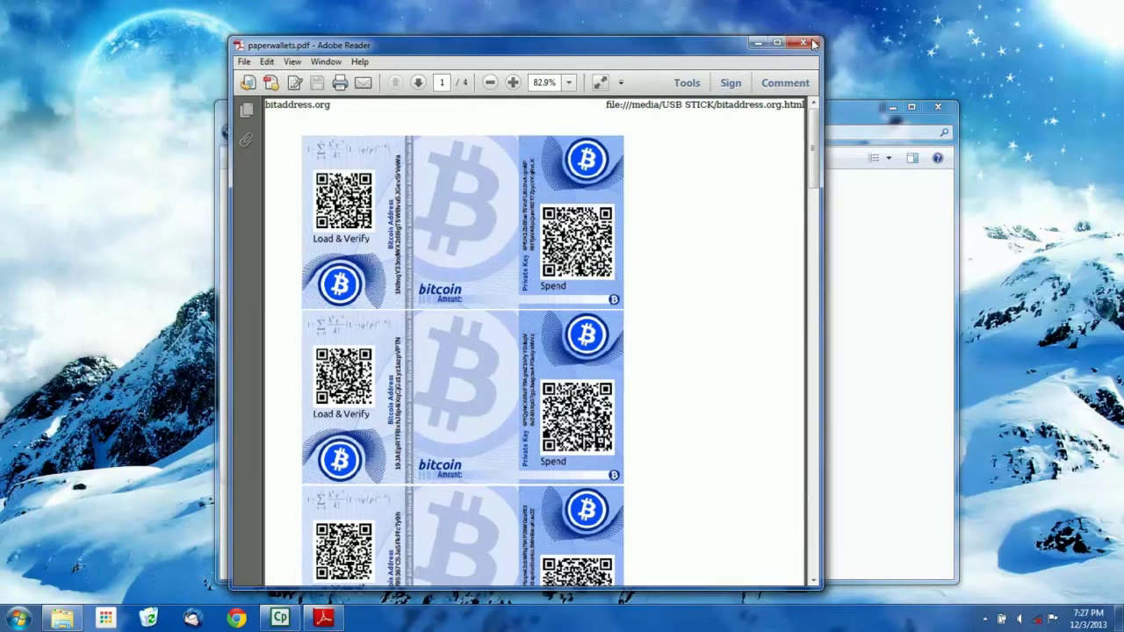
click(518, 249)
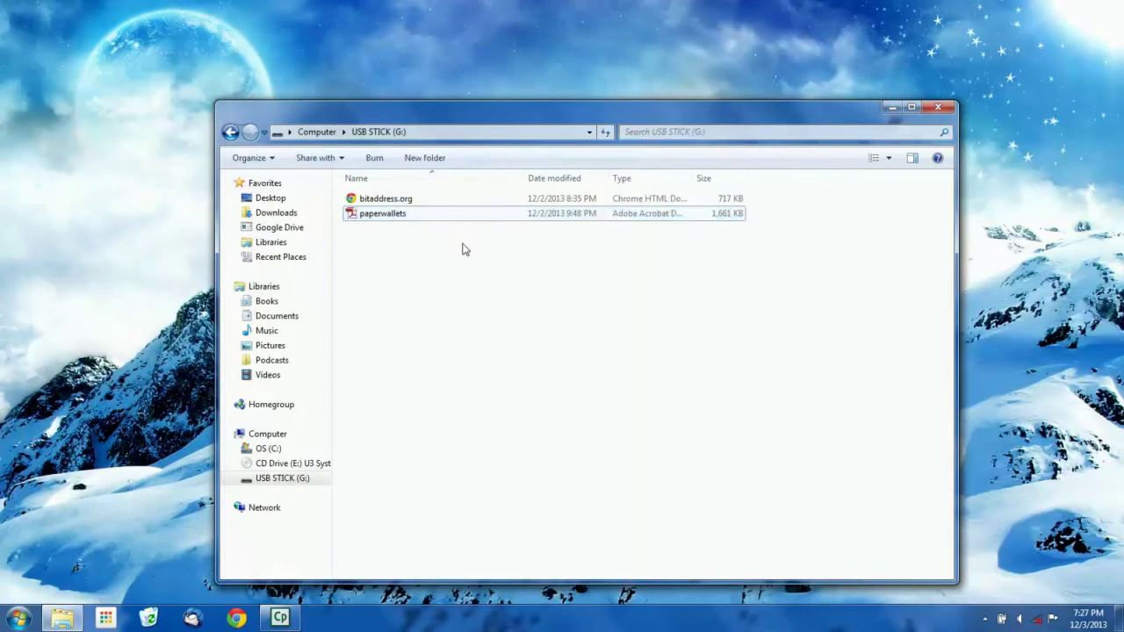
Step: Reopen the paperwallets PDF in Adobe Reader and close it again
click(389, 222)
click(380, 369)
mouse_move(405, 235)
double_click(385, 214)
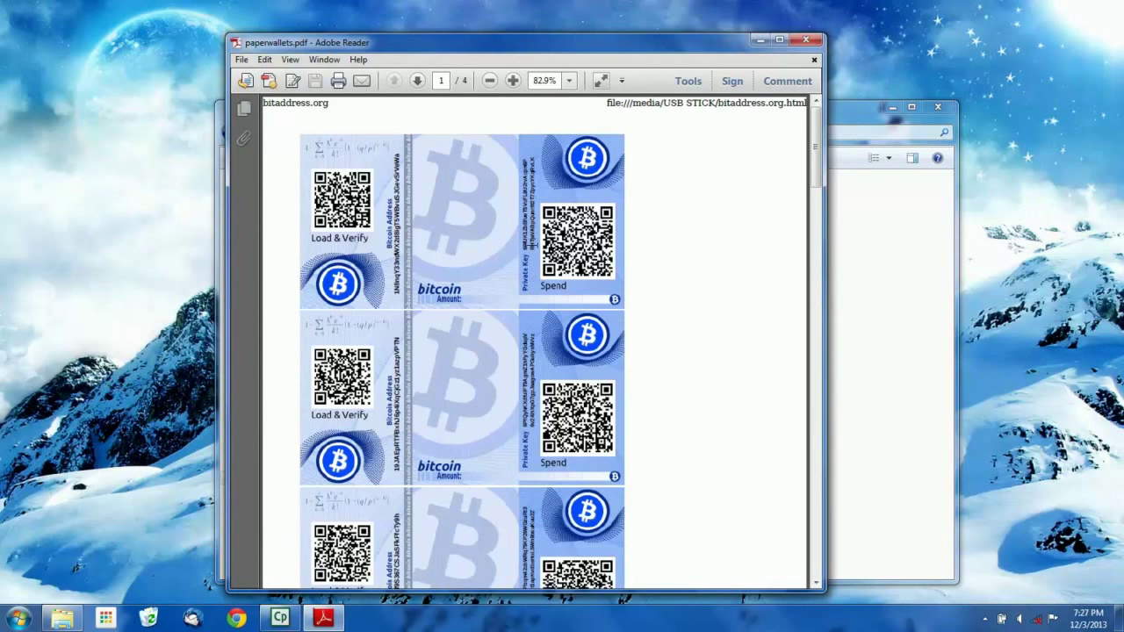
click(810, 40)
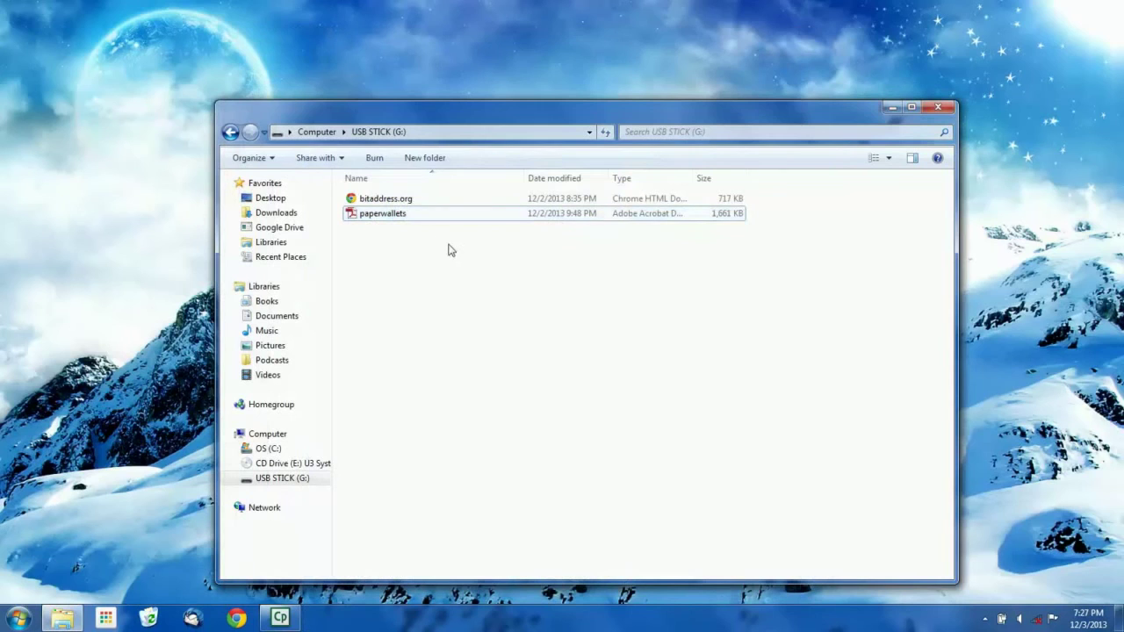
Step: Open and close paperwallets once more, then bring up the USB STICK (G:) context menu
click(383, 217)
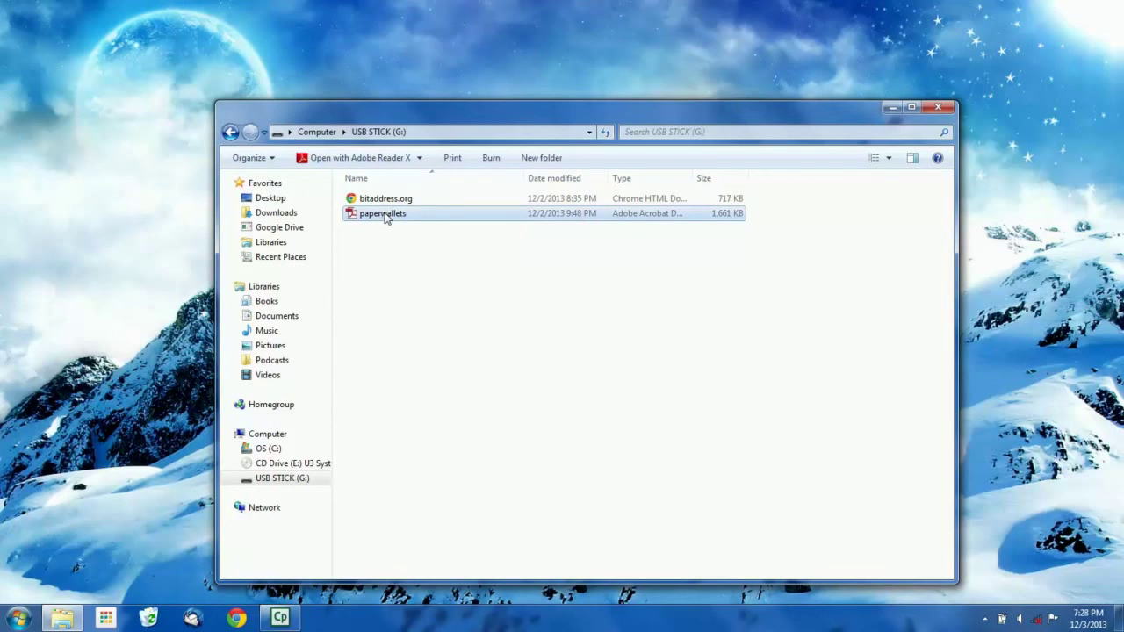
click(395, 286)
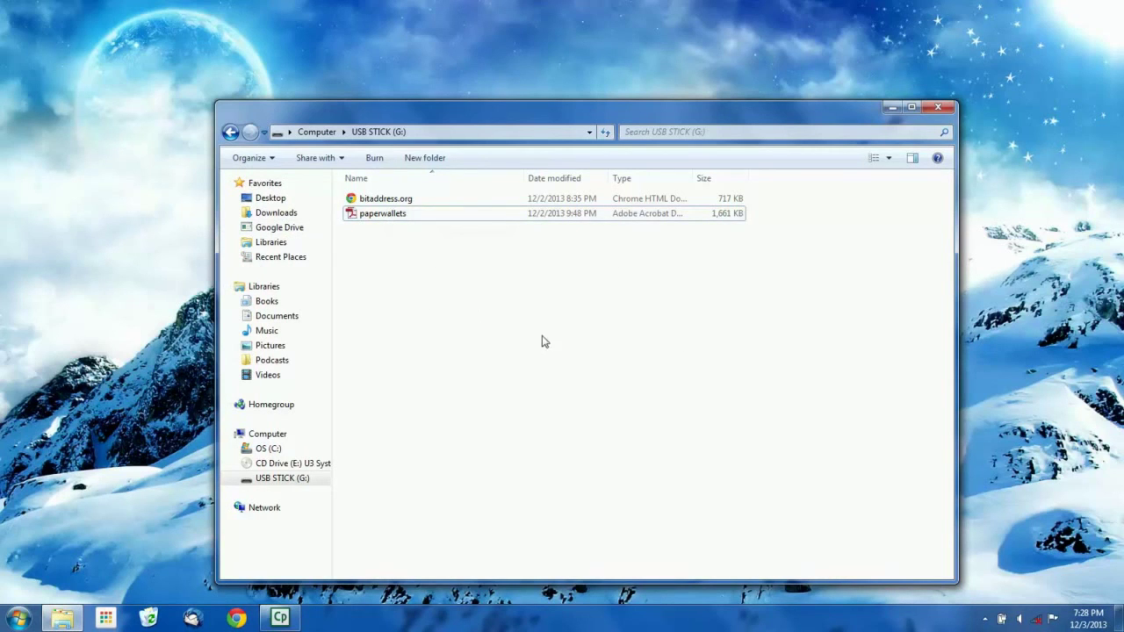
drag(378, 215, 575, 362)
click(575, 362)
double_click(381, 219)
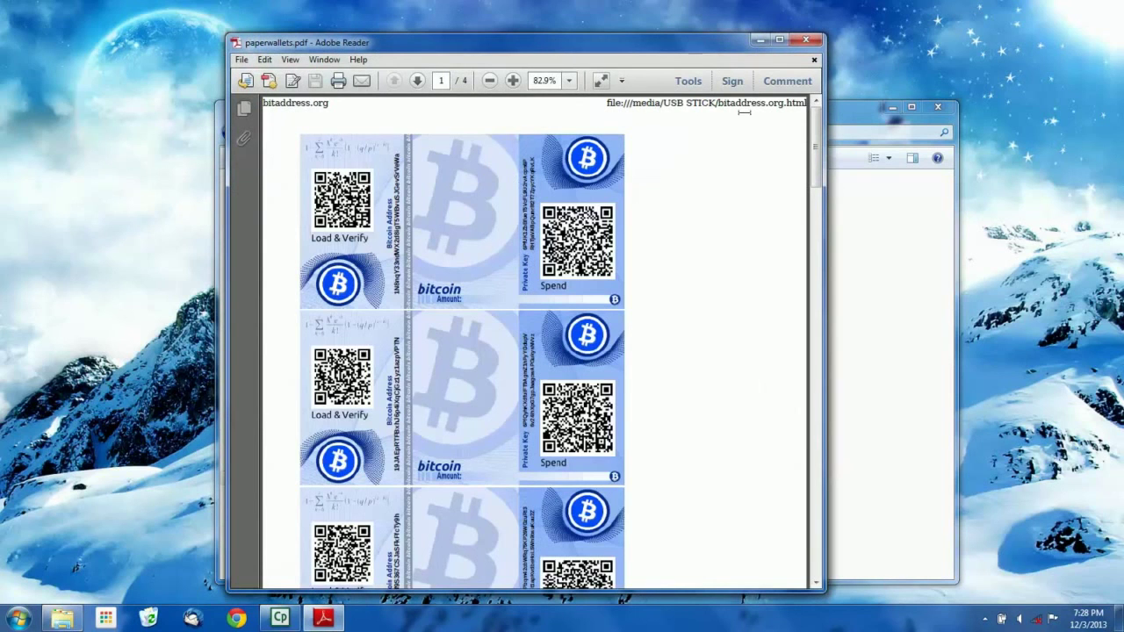
click(805, 40)
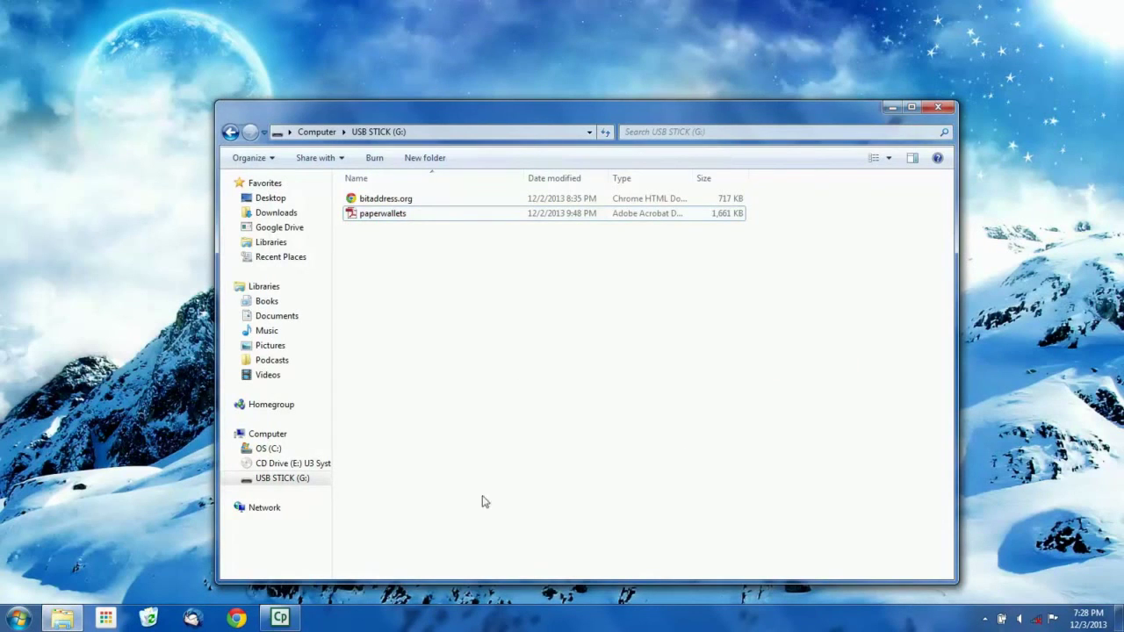
right_click(289, 483)
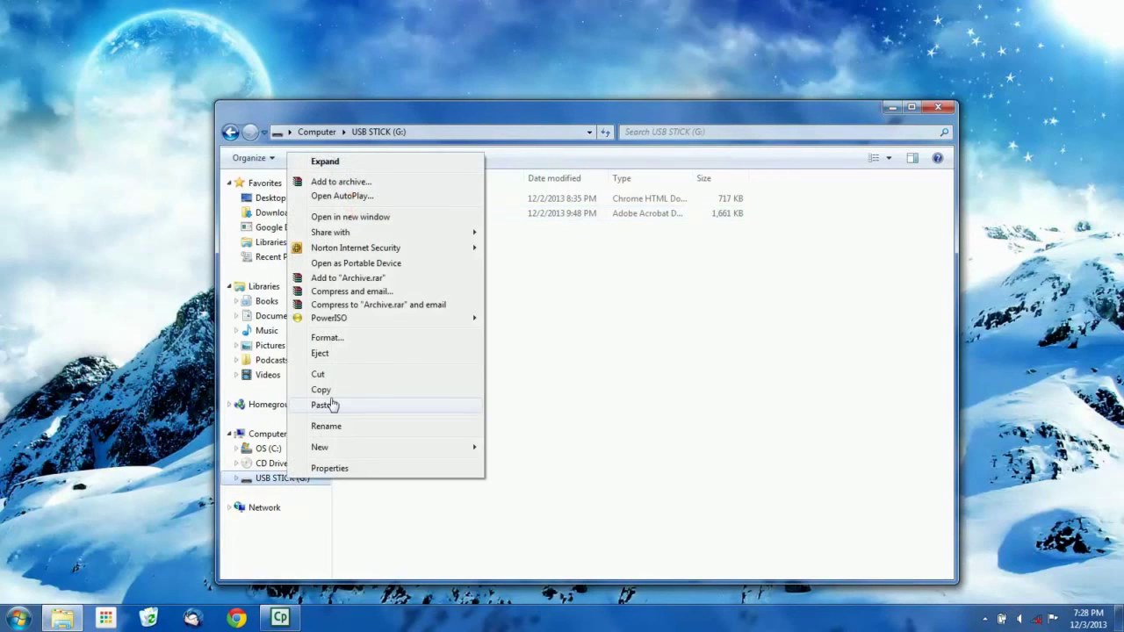
Step: Eject USB STICK (G:), then check and dismiss the Start menu's shutdown options
click(339, 355)
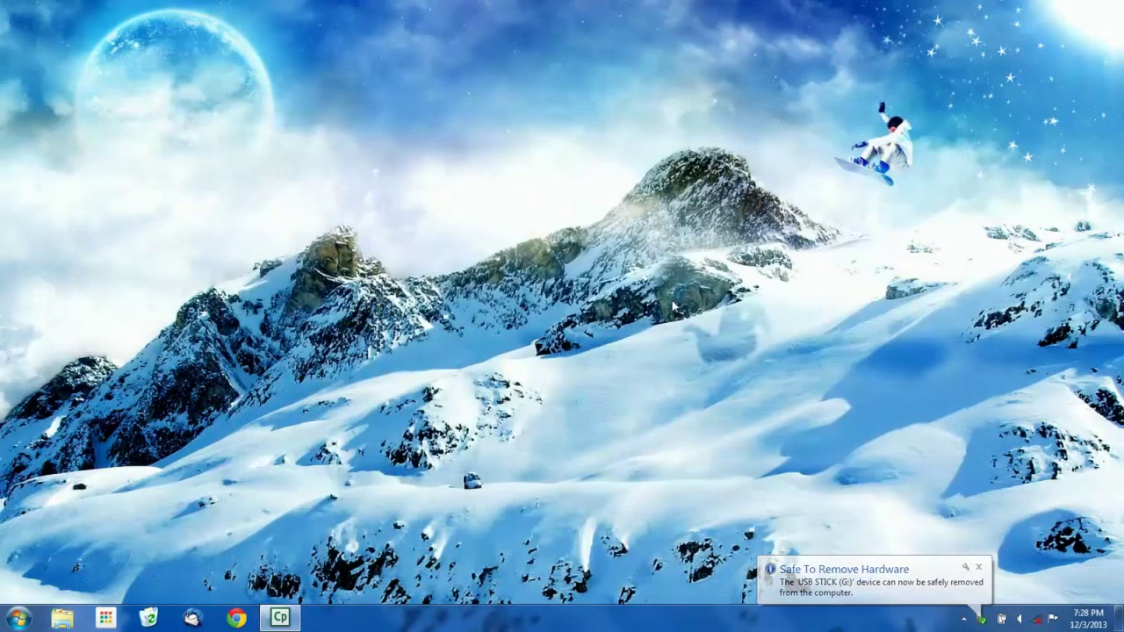
click(17, 618)
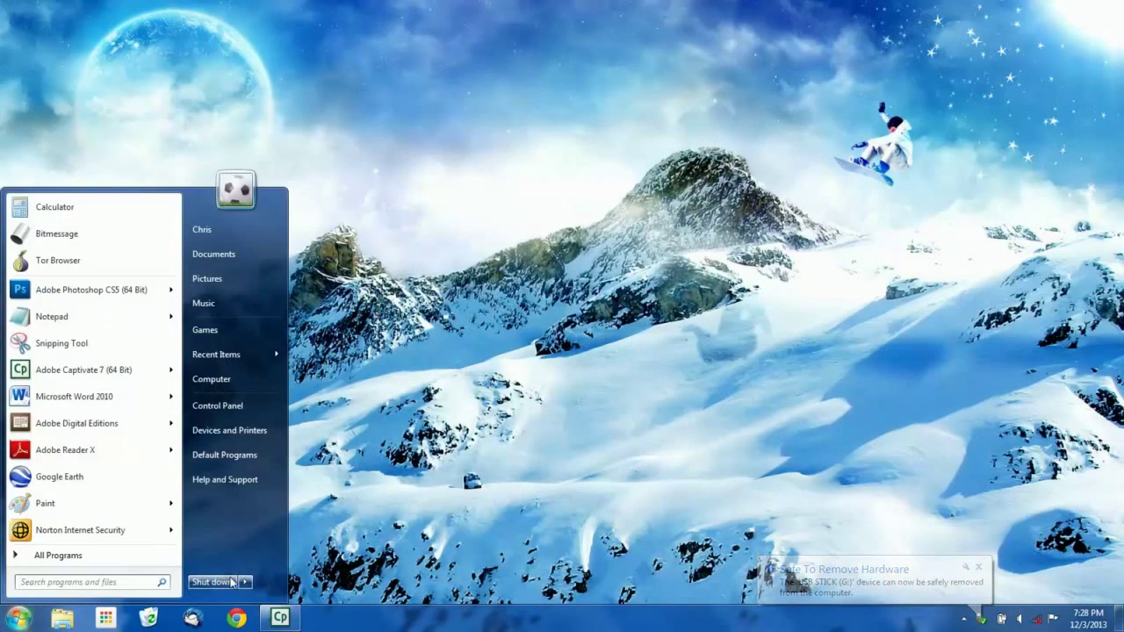
click(243, 583)
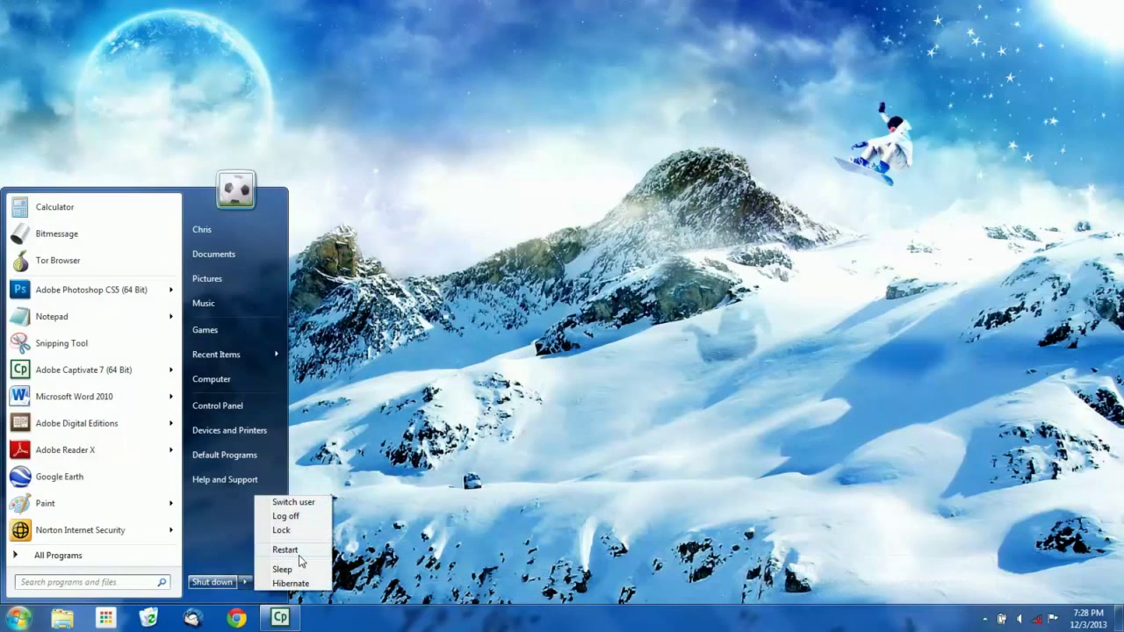
click(479, 439)
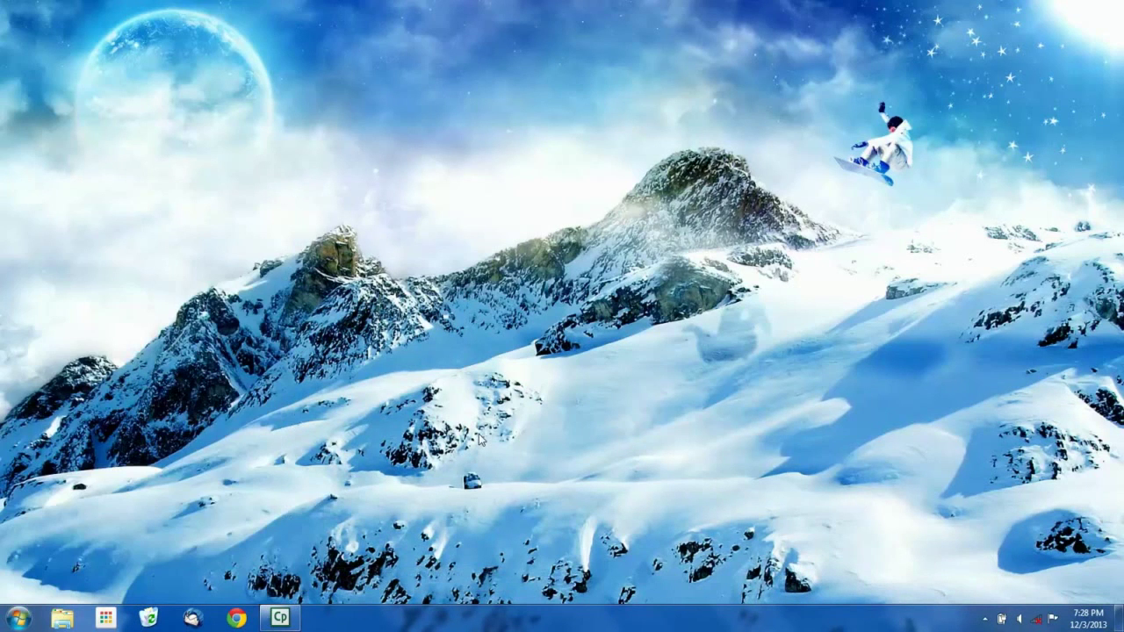